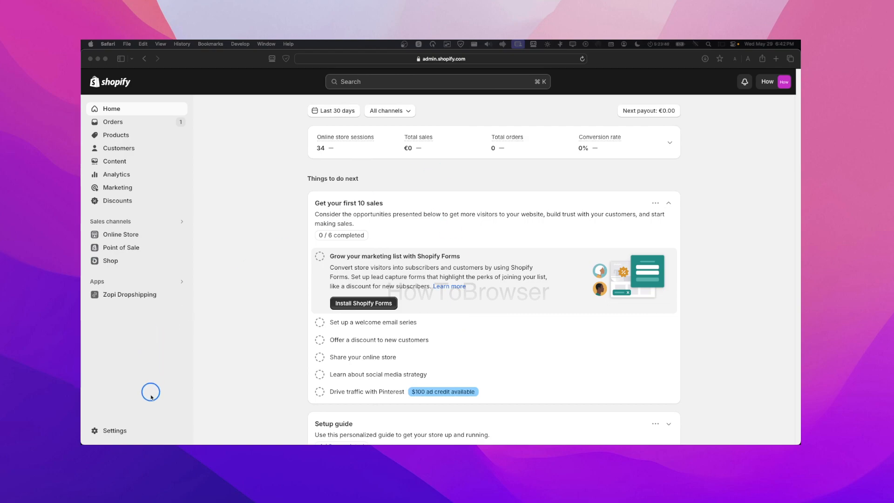
# Open Settings from the bottom of the Shopify admin sidebar
pyautogui.click(123, 432)
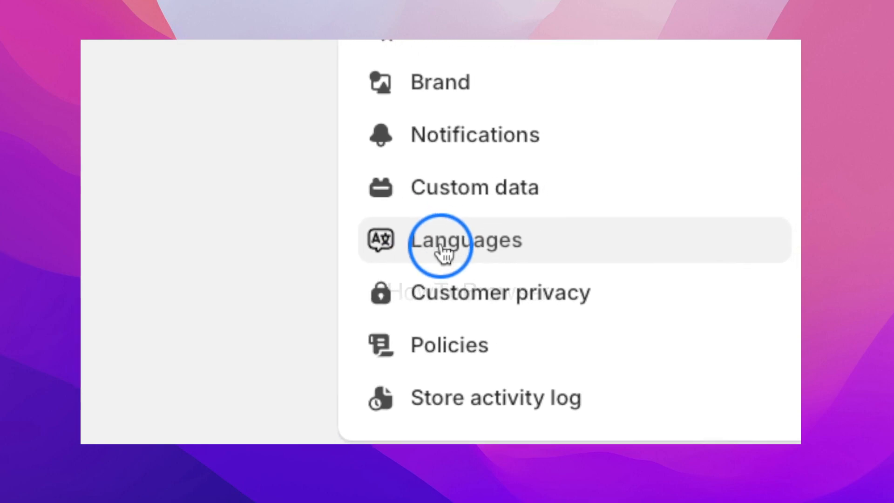
# Go to the Languages settings page, where English is the only published language
pyautogui.click(444, 252)
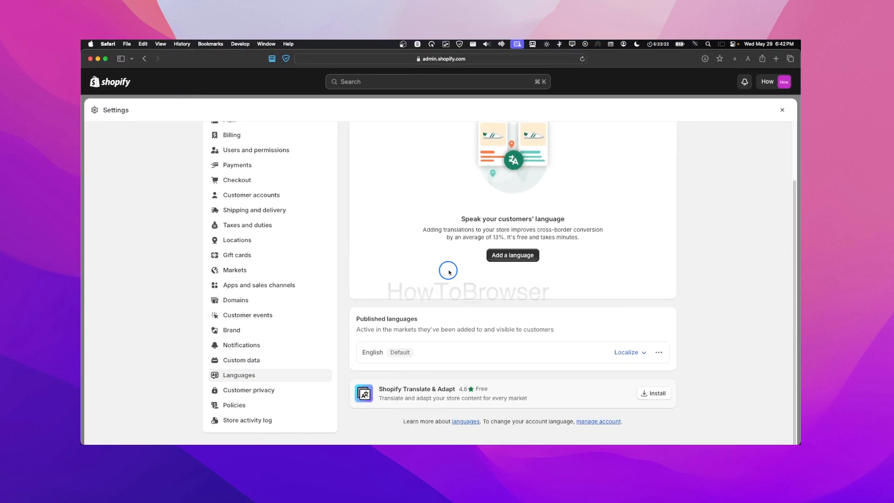
pyautogui.scroll(2, 450, 271)
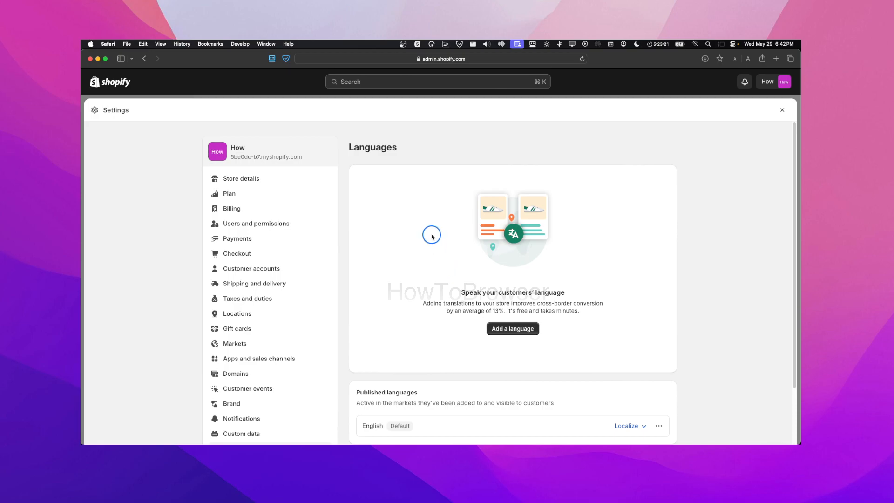
pyautogui.scroll(-2, 413, 228)
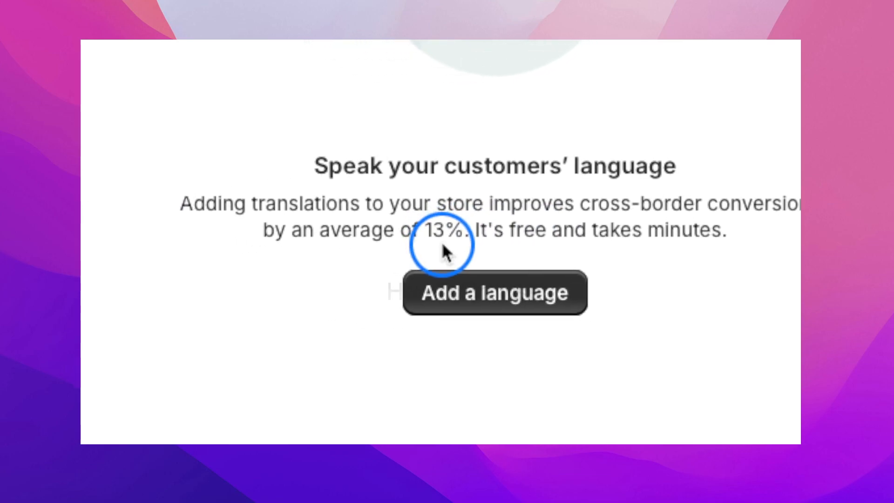
# Add Italian as a new store language from the Language dropdown
pyautogui.click(444, 252)
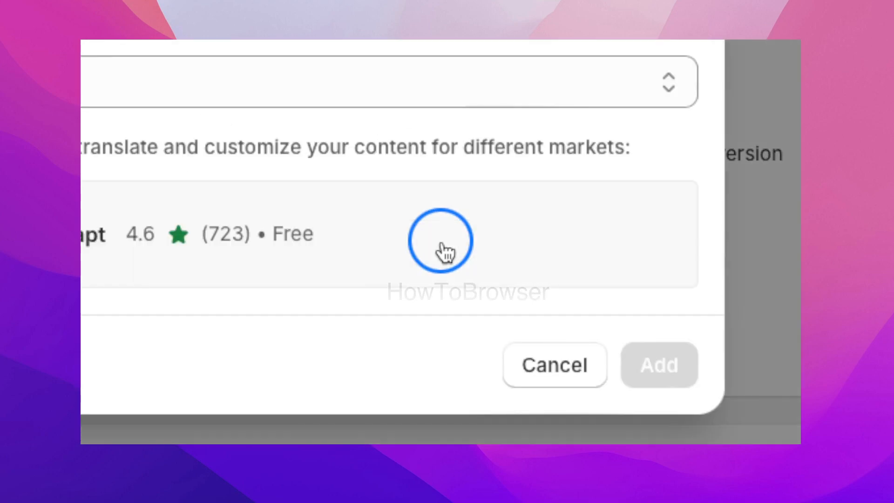
pyautogui.click(442, 252)
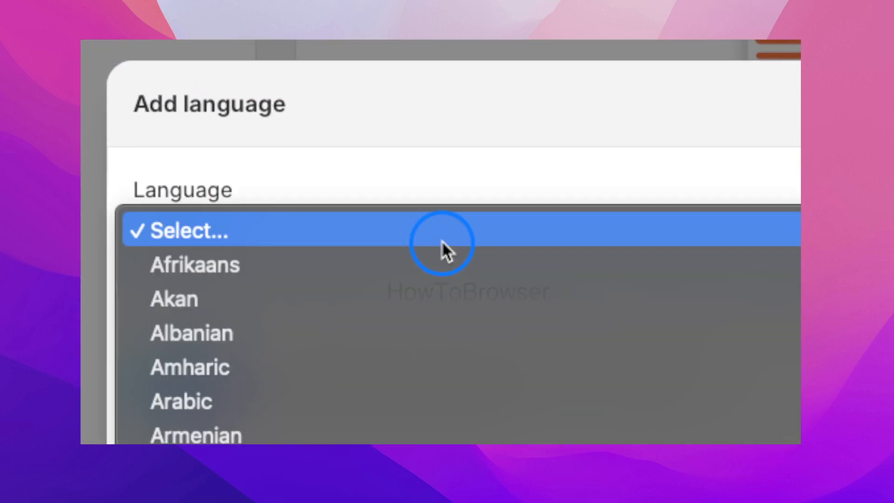
pyautogui.scroll(-10, 441, 250)
pyautogui.scroll(-10, 441, 242)
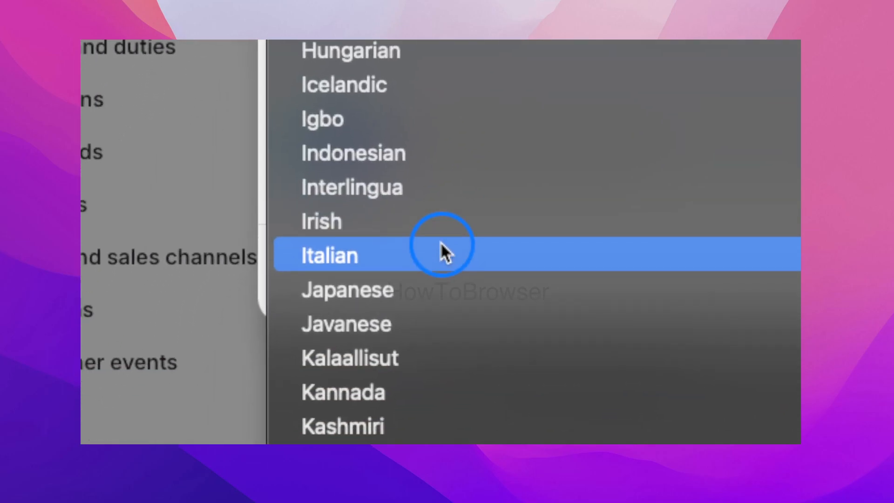
pyautogui.click(441, 246)
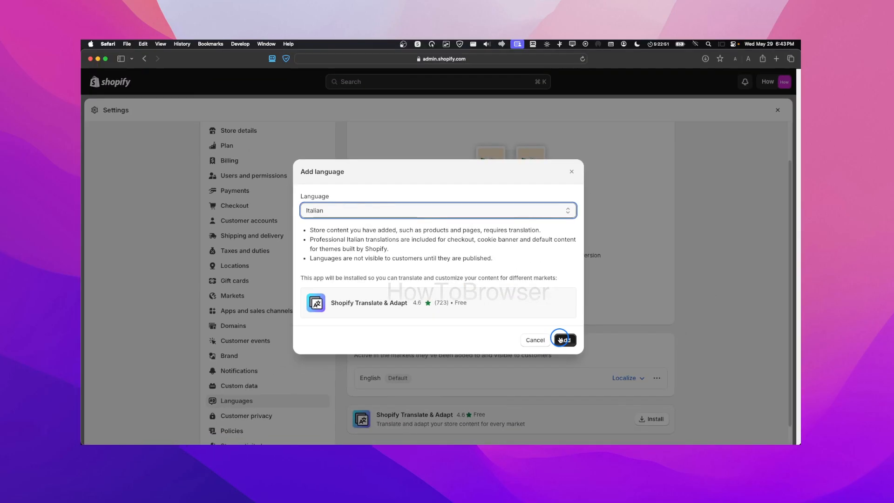
pyautogui.click(560, 340)
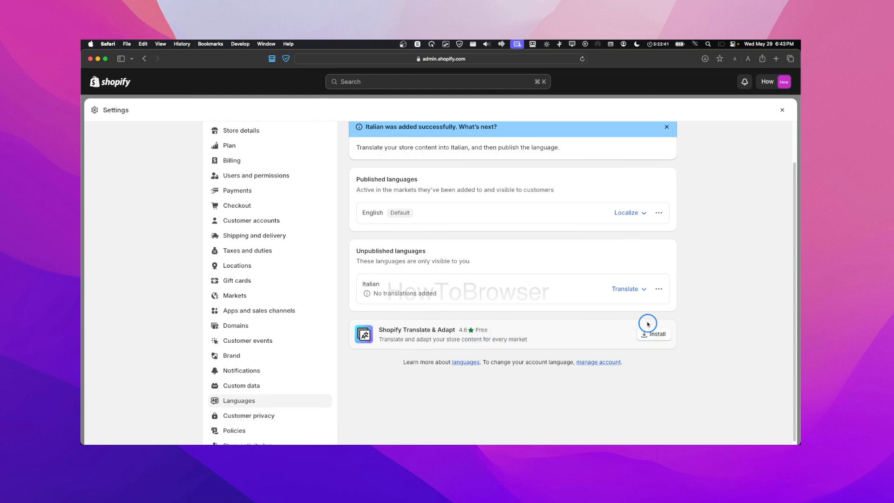
# Review English's Localize and default-language options, keeping English as the default
pyautogui.scroll(1, 485, 216)
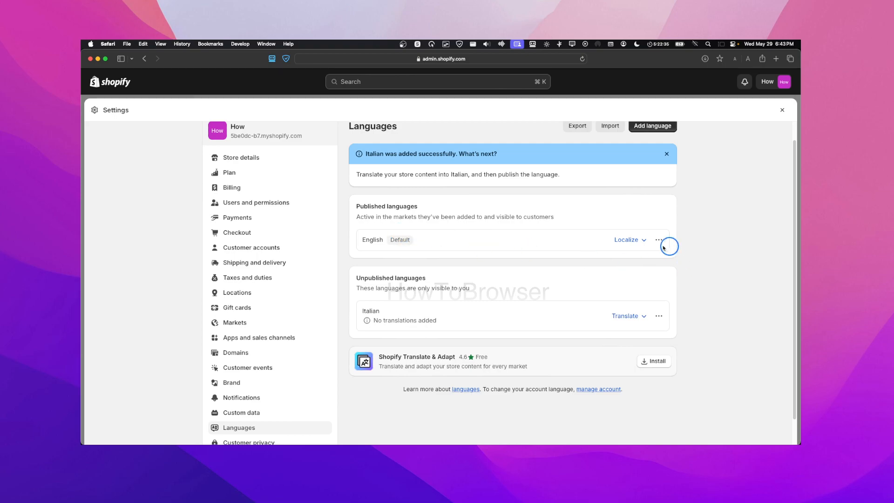
pyautogui.click(624, 241)
pyautogui.click(659, 239)
pyautogui.click(650, 260)
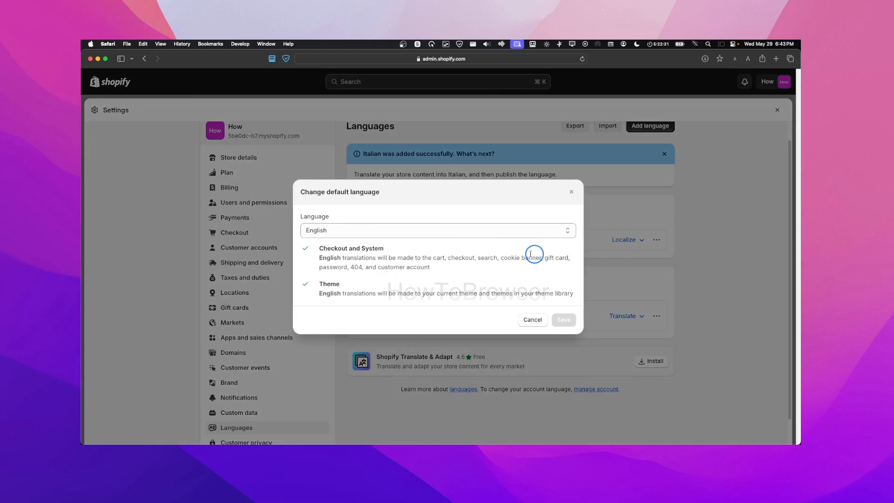
pyautogui.click(435, 231)
pyautogui.click(602, 256)
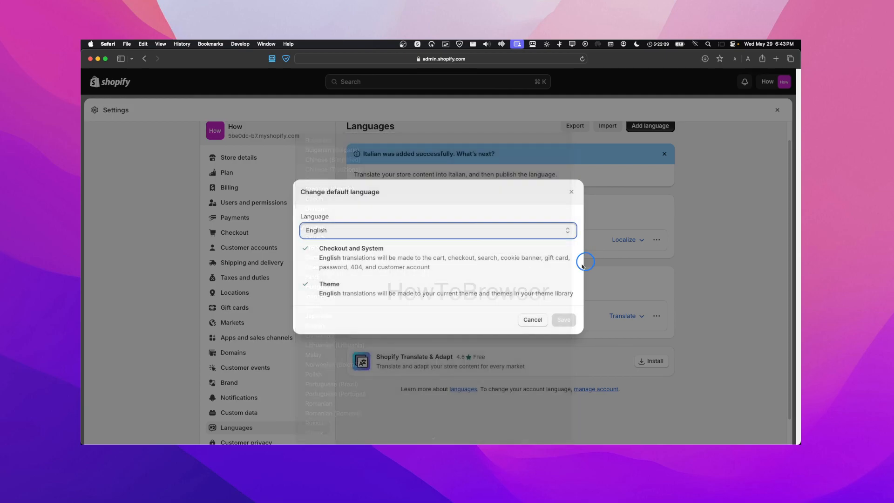
pyautogui.click(528, 318)
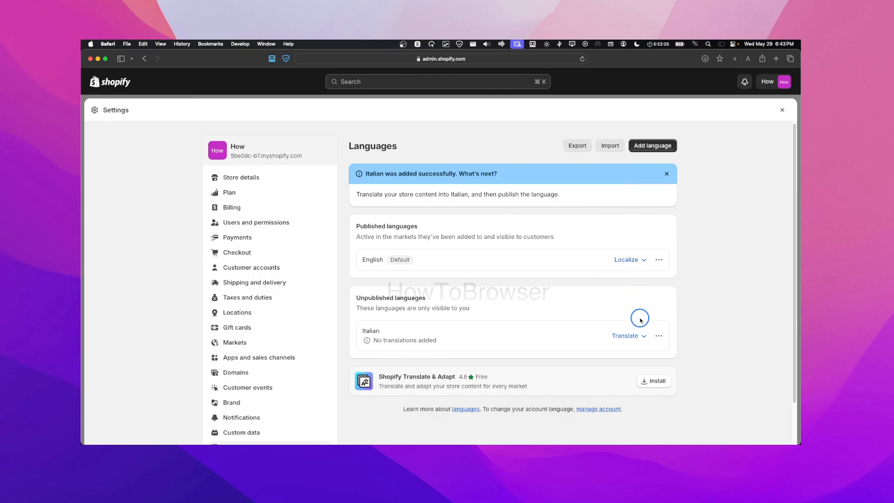
# Choose Translate & Adapt as the translation app for Italian
pyautogui.click(628, 336)
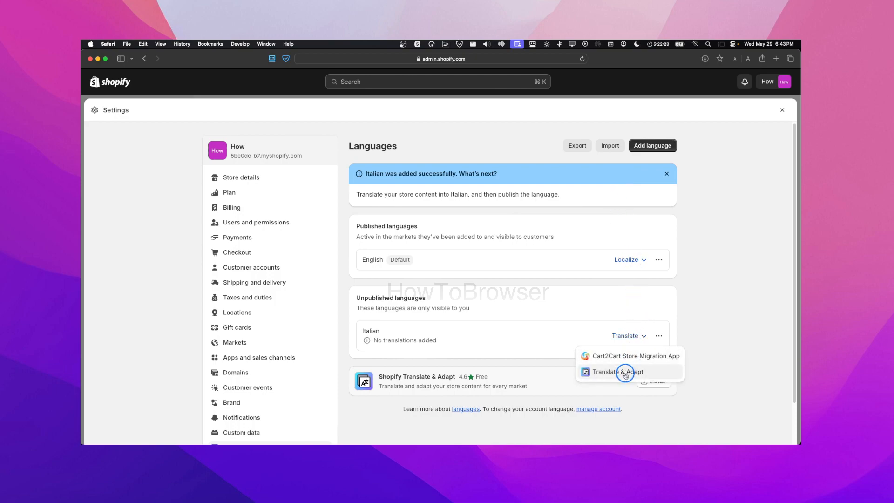
pyautogui.click(616, 325)
pyautogui.click(658, 336)
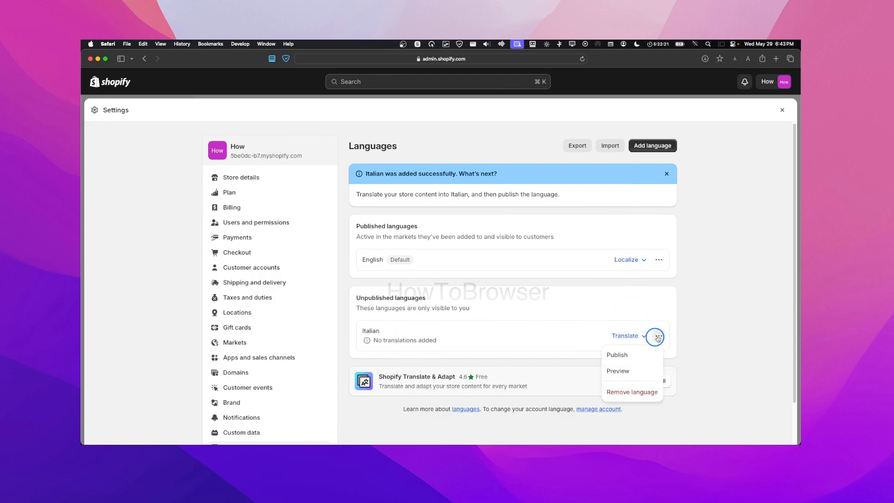
pyautogui.click(629, 336)
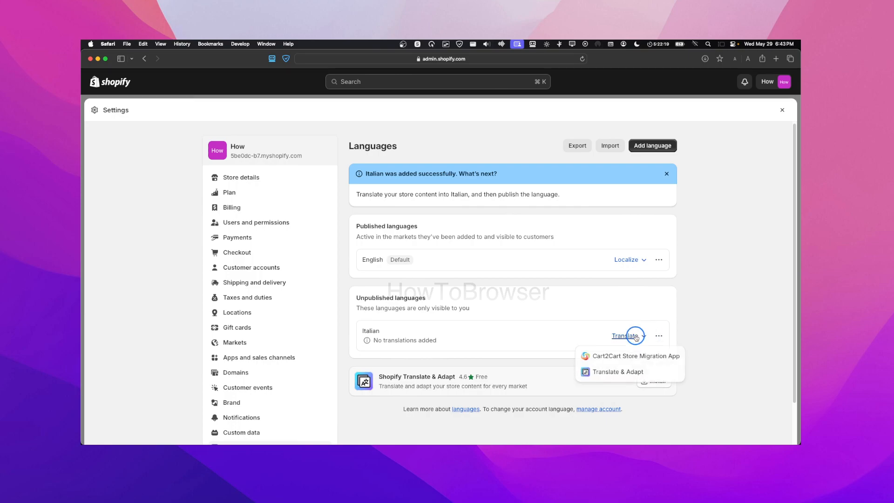
pyautogui.click(624, 370)
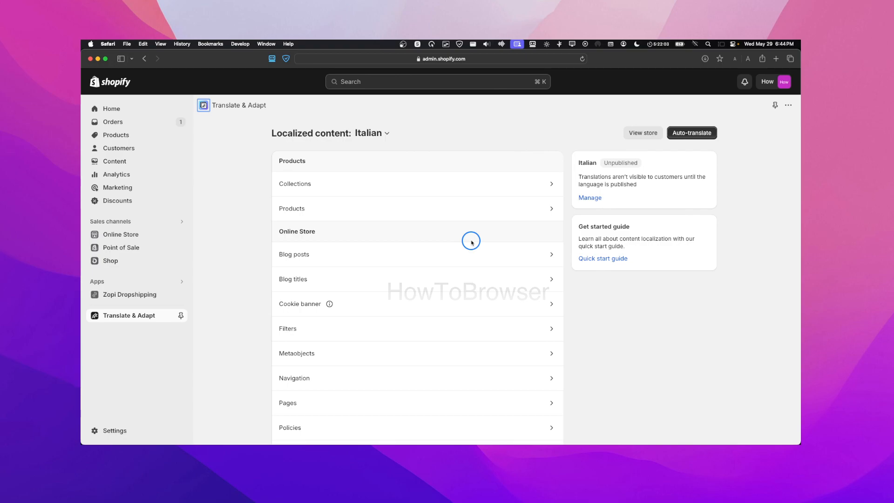
# Open the Collections translations and finish the getting-started walkthrough
pyautogui.click(350, 175)
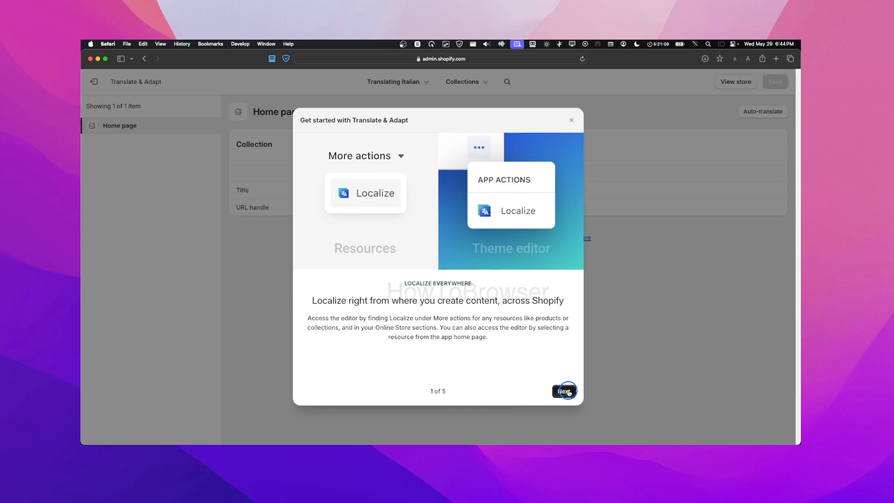
pyautogui.click(566, 391)
pyautogui.click(568, 392)
pyautogui.click(568, 391)
pyautogui.click(568, 392)
pyautogui.click(568, 391)
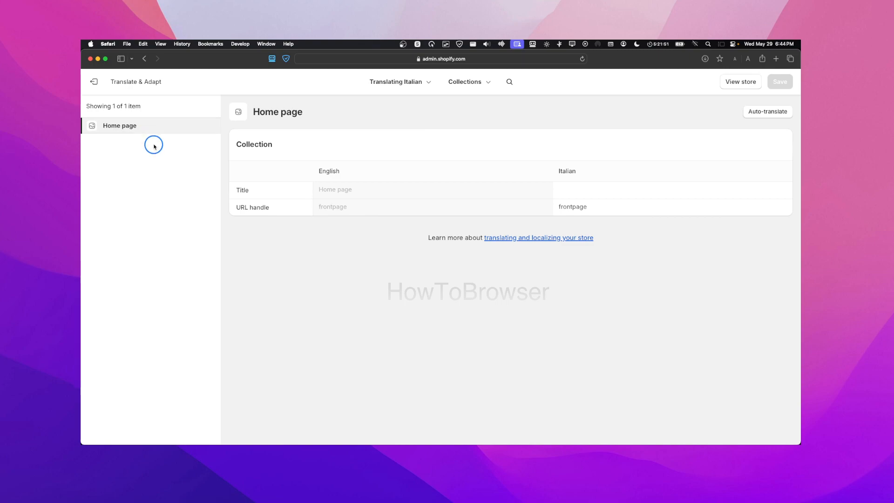
# Auto-translate the Home page collection into Italian, discarding the unsaved title edit
pyautogui.click(328, 191)
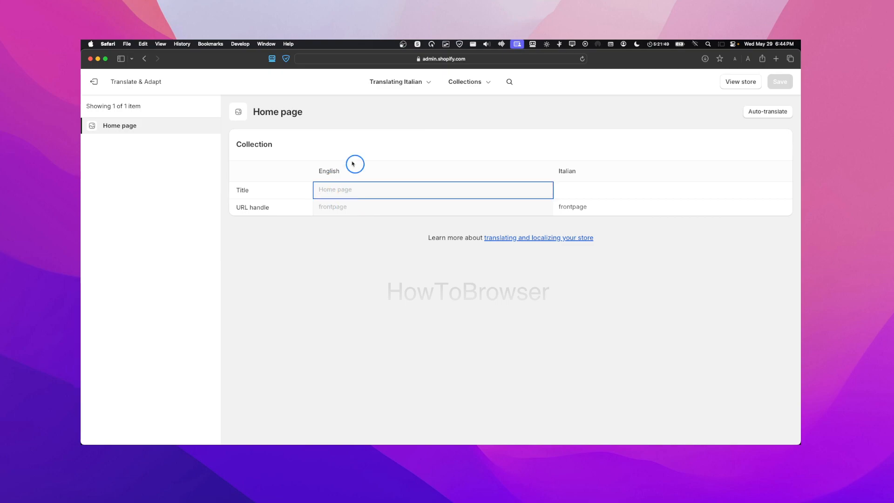
pyautogui.click(578, 191)
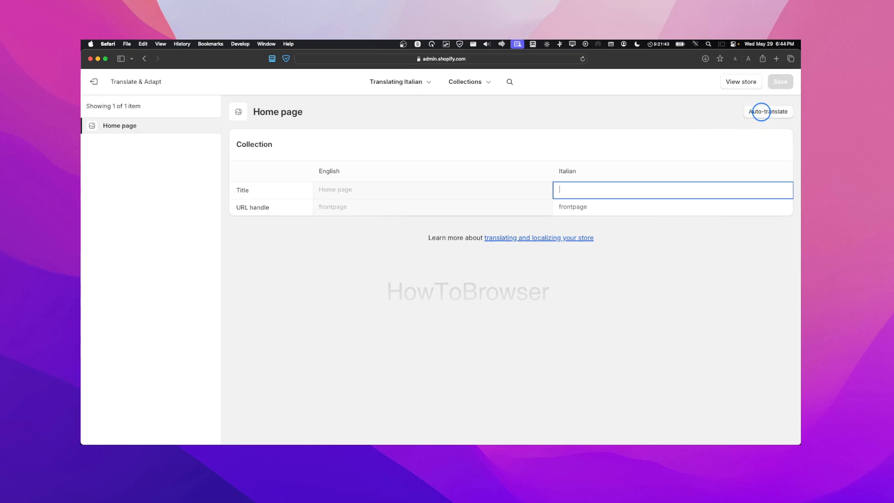
pyautogui.click(762, 112)
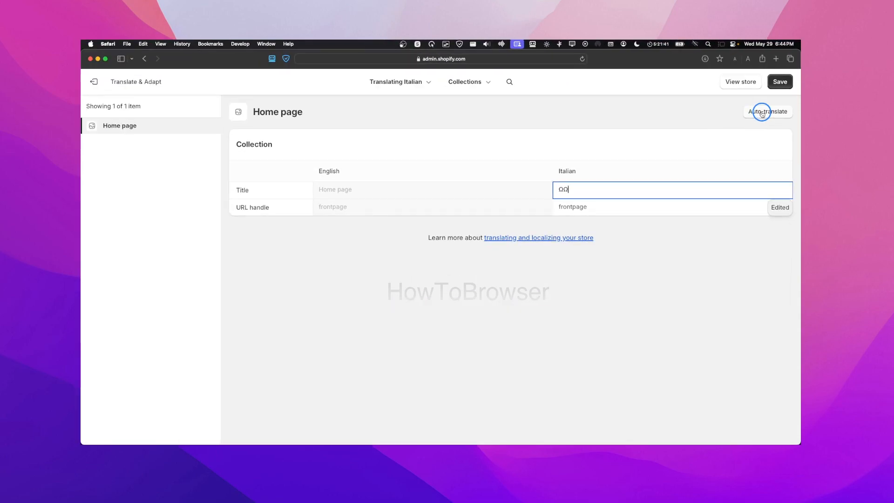
pyautogui.click(617, 190)
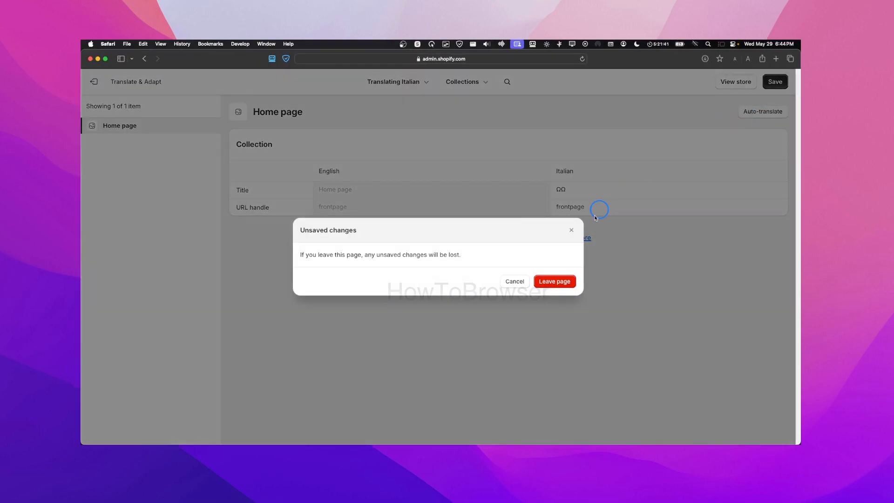
pyautogui.click(563, 282)
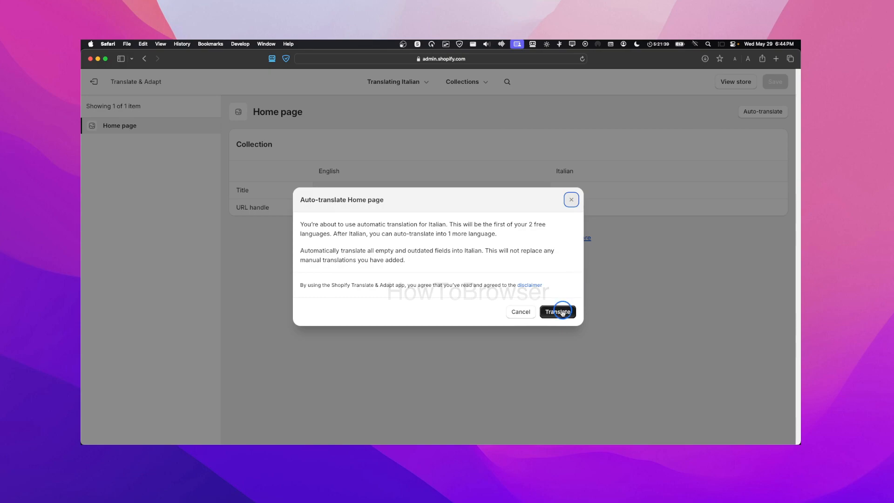
pyautogui.click(562, 310)
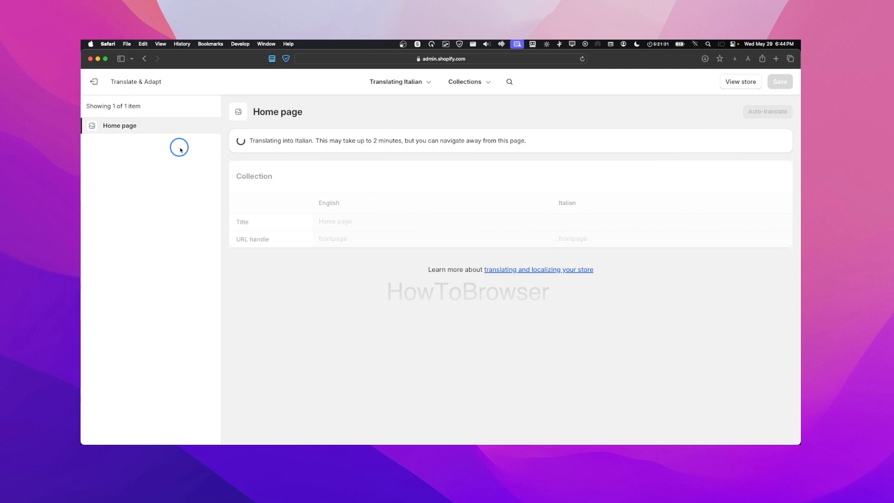
# Return to the Italian content list, peek at Blog posts, then open Products translations
pyautogui.click(90, 86)
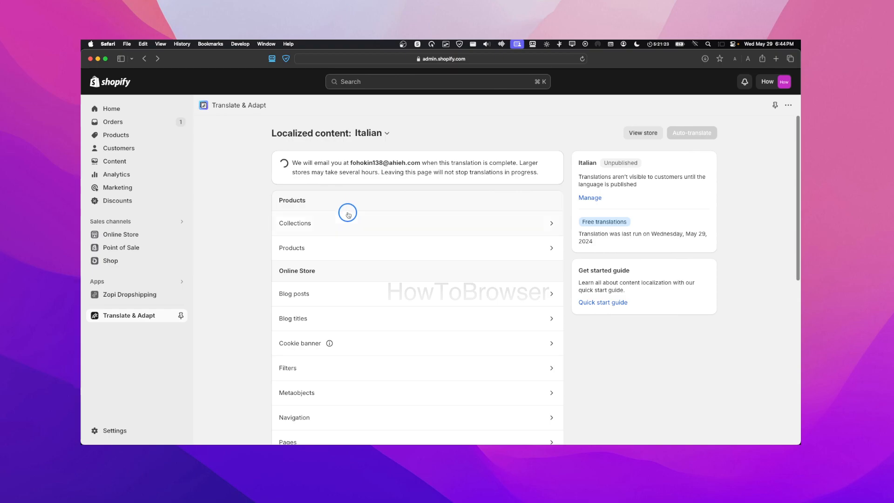
pyautogui.scroll(-6, 368, 184)
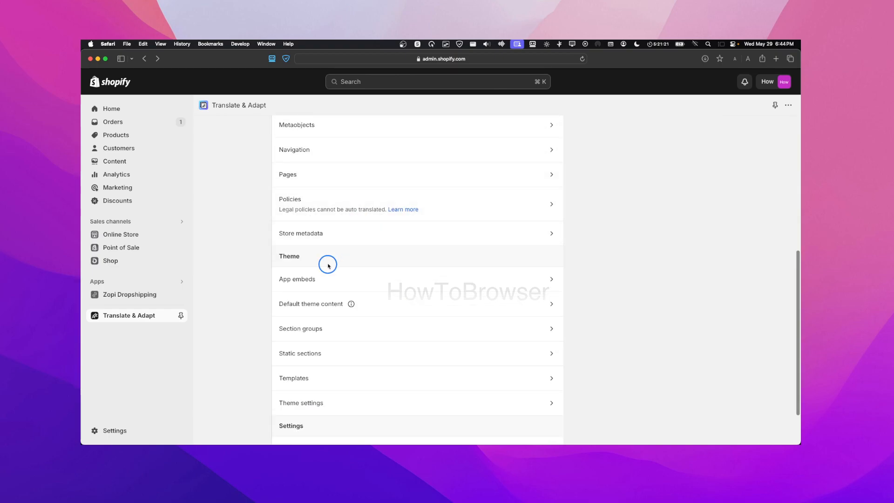
pyautogui.scroll(5, 328, 251)
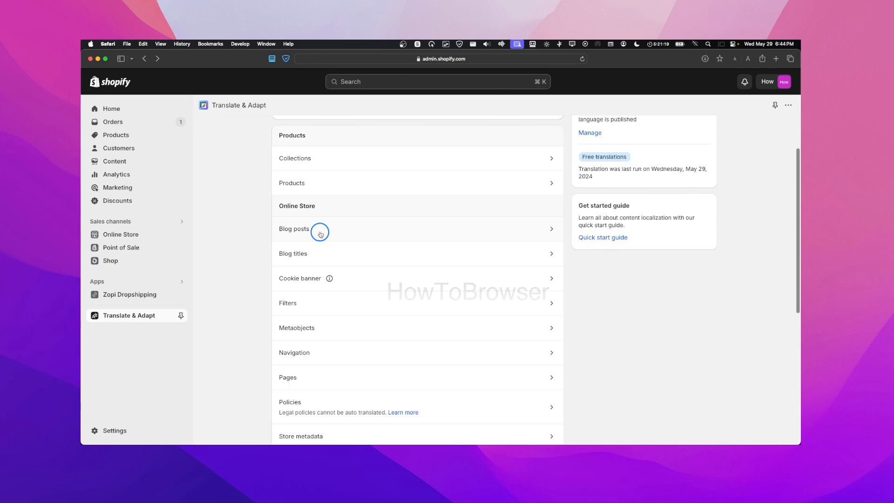
pyautogui.click(321, 234)
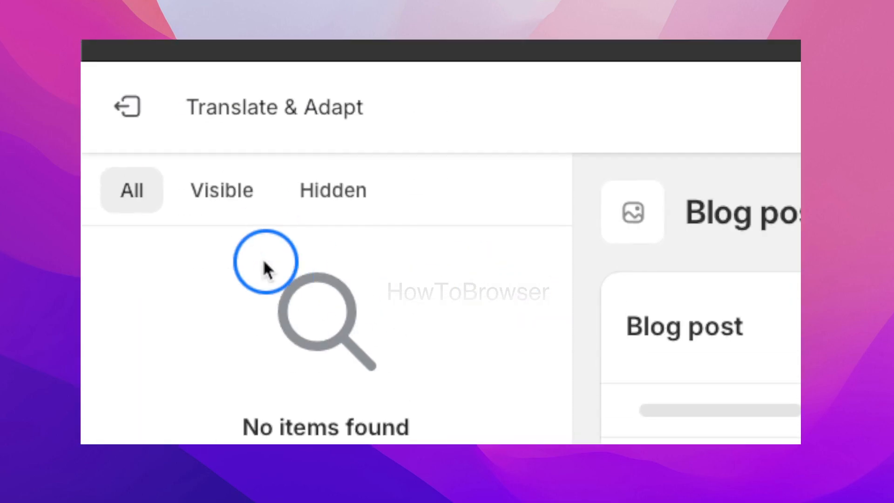
pyautogui.click(160, 218)
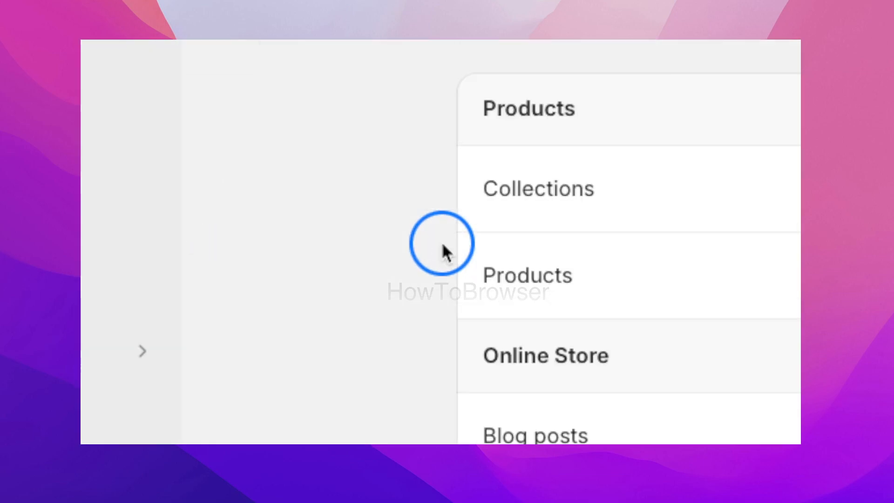
pyautogui.click(443, 247)
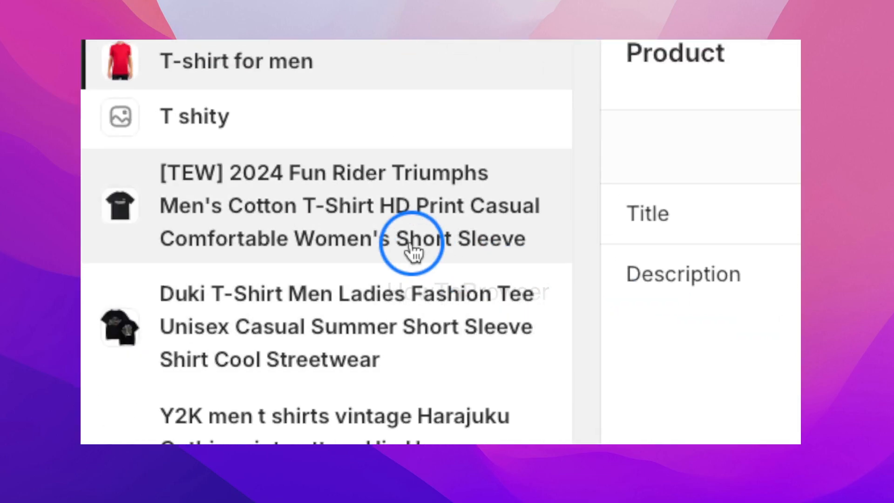
# Auto-translate the [TEW] Fun Rider T-shirt product into Italian, discarding the stray title edit
pyautogui.click(411, 244)
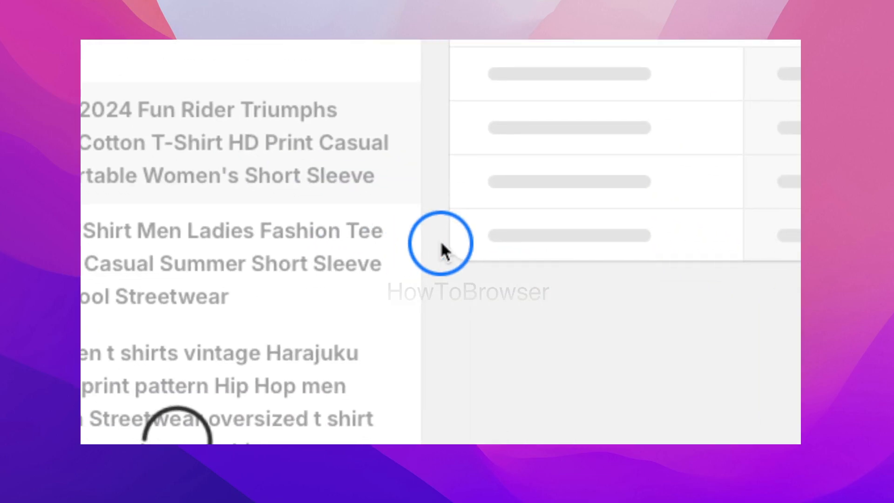
pyautogui.click(529, 128)
pyautogui.click(442, 242)
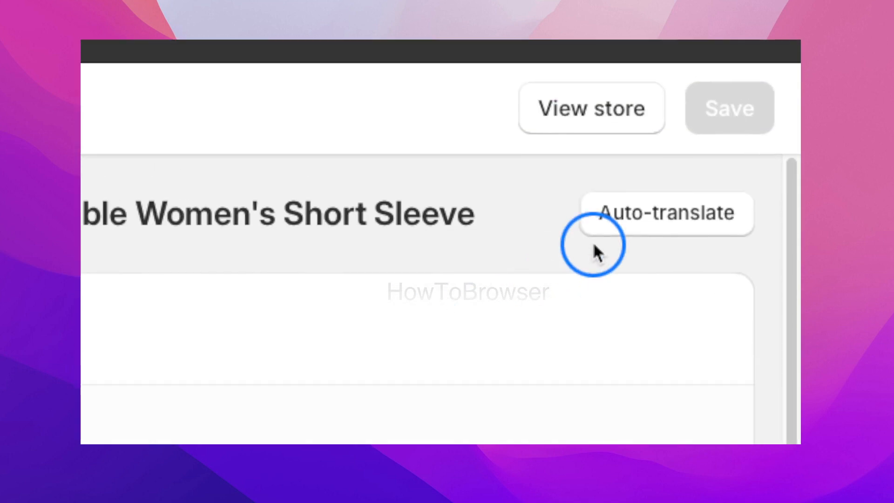
pyautogui.write('Ω')
pyautogui.click(751, 112)
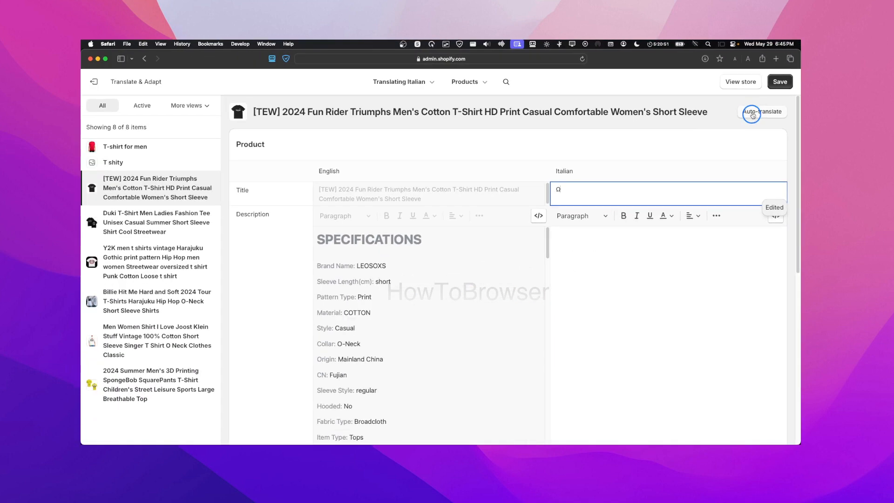
pyautogui.click(564, 283)
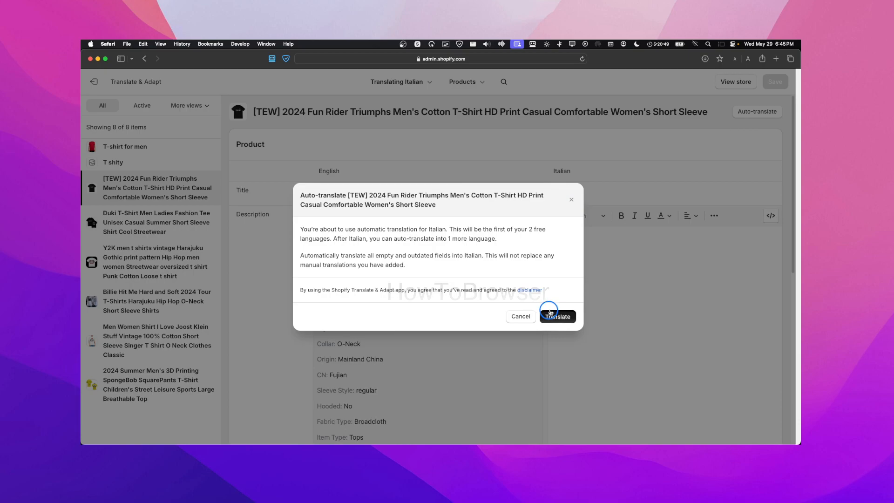
pyautogui.click(550, 314)
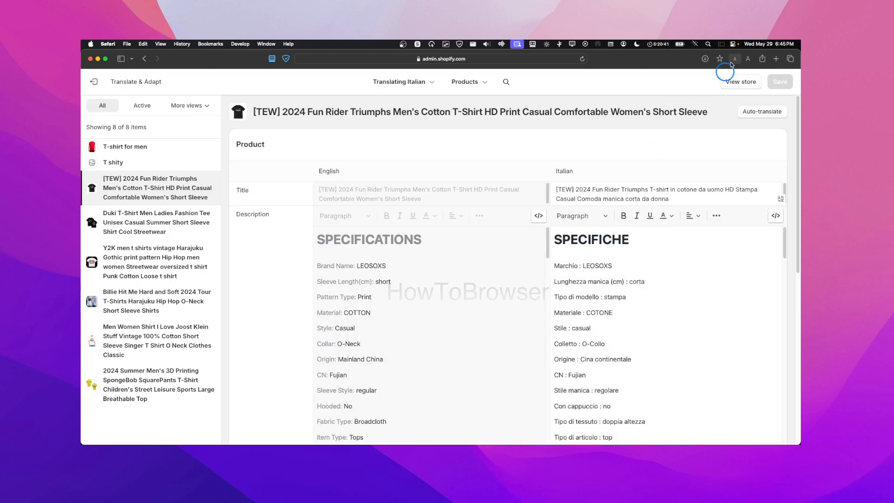
# Close the system control panel and review the translated product page
pyautogui.click(733, 44)
pyautogui.click(633, 95)
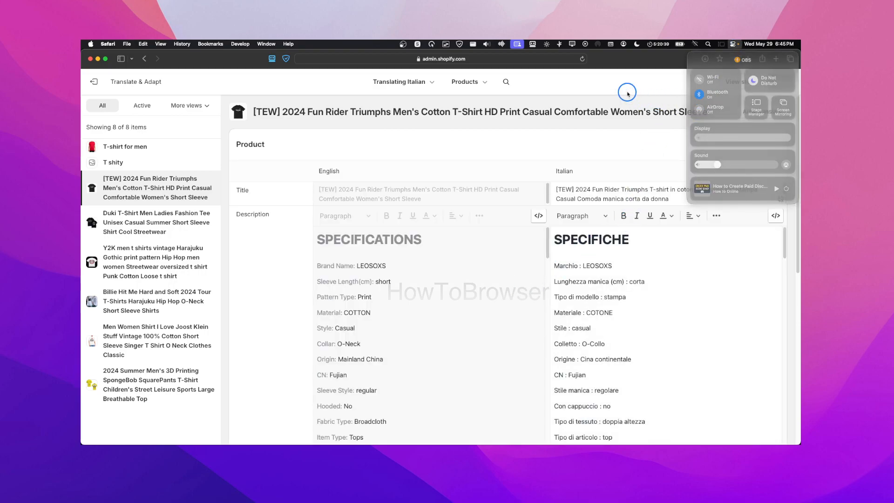
pyautogui.scroll(-2, 653, 204)
pyautogui.scroll(2, 653, 203)
# Exit the translation editor and open the Shopify App Store via App and sales channel settings
pyautogui.click(100, 82)
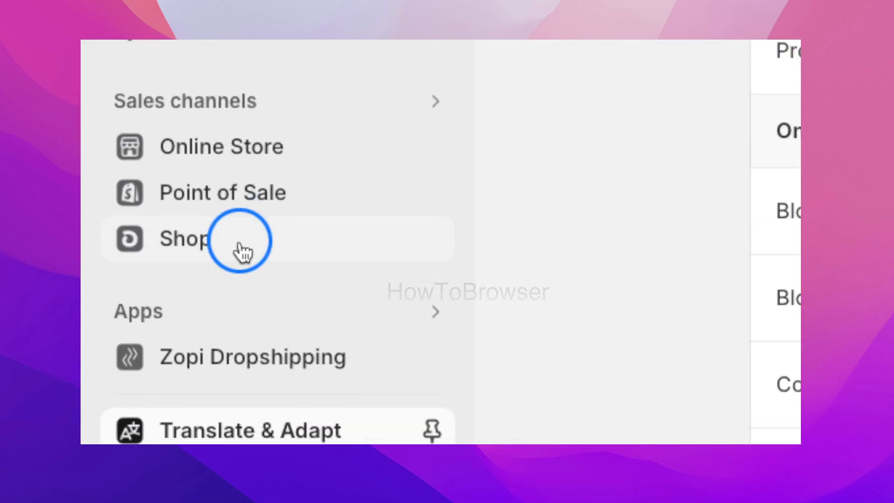
pyautogui.click(293, 238)
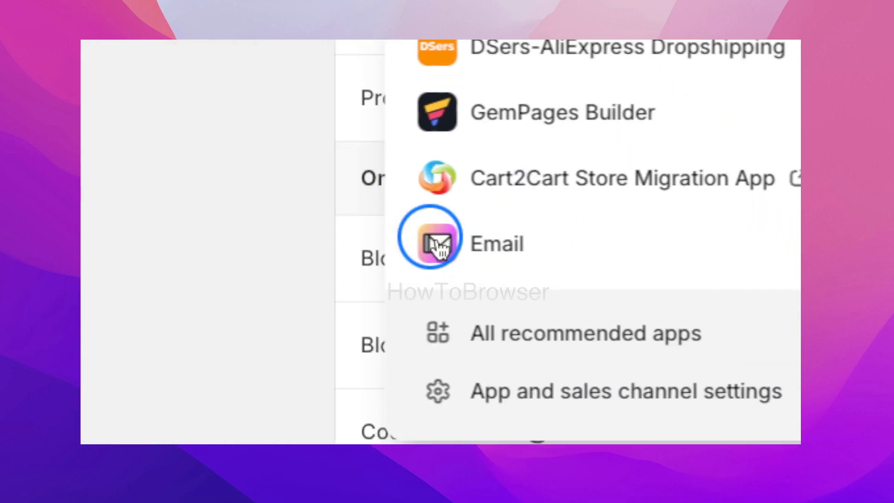
pyautogui.click(445, 251)
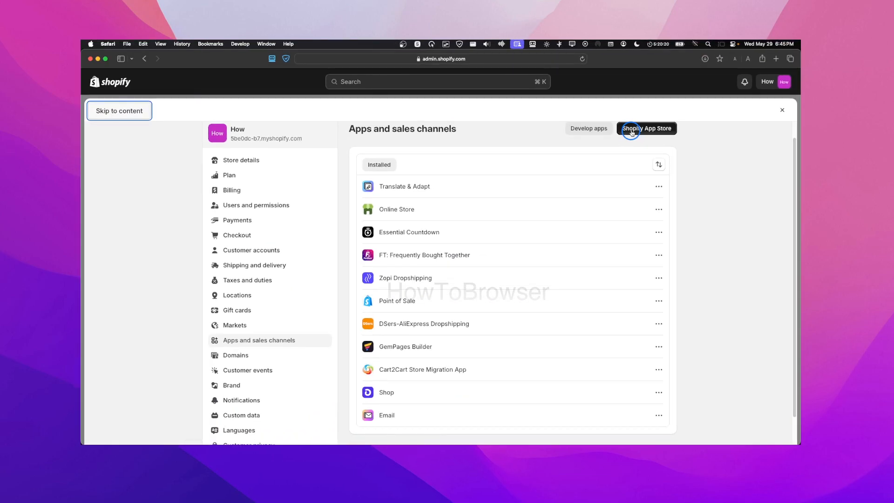
pyautogui.click(446, 251)
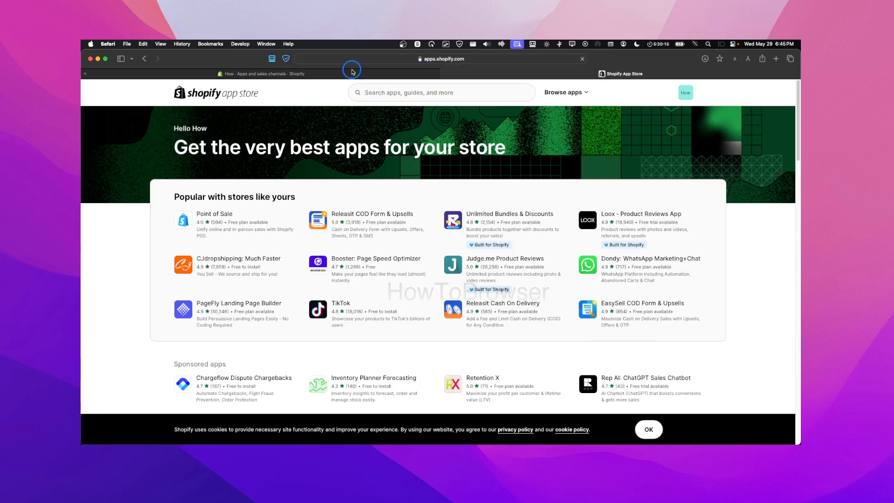
# Check the Translate & Adapt options in app settings, then return to the App Store
pyautogui.click(353, 71)
pyautogui.click(658, 198)
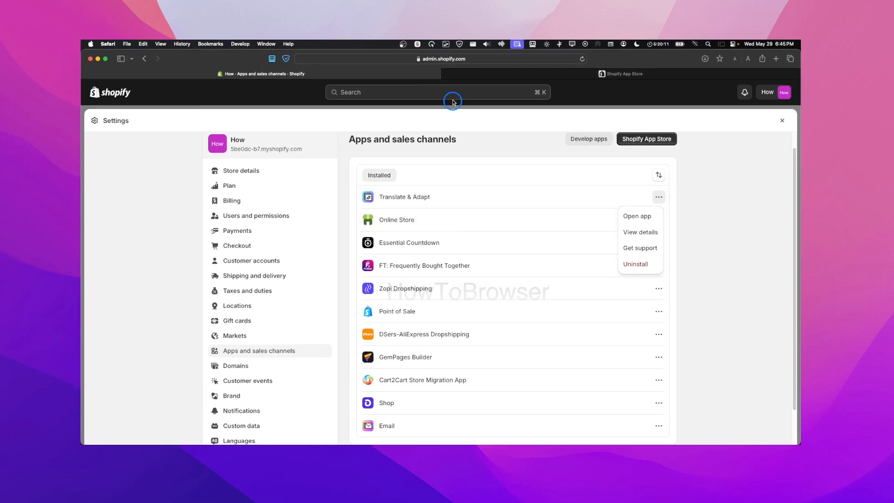
pyautogui.click(554, 75)
# Search the App Store for weglot and start installing Weglot - Translate Your Store
pyautogui.click(380, 93)
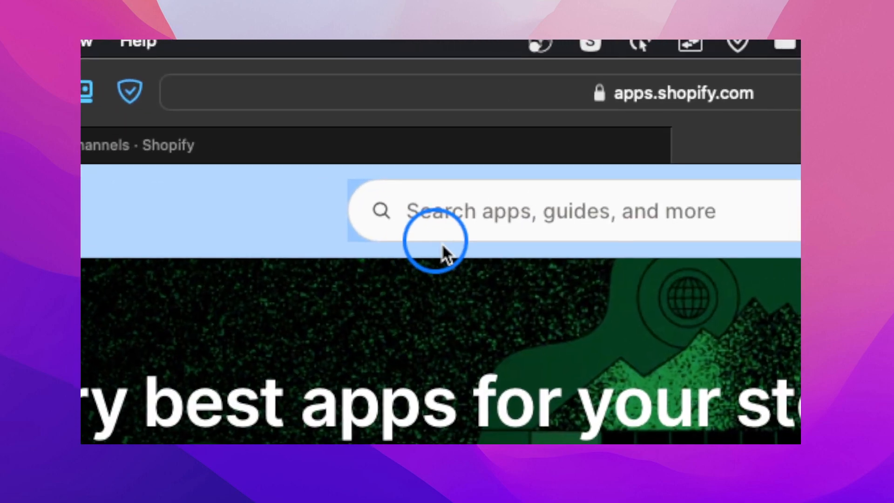
pyautogui.click(376, 95)
pyautogui.click(443, 262)
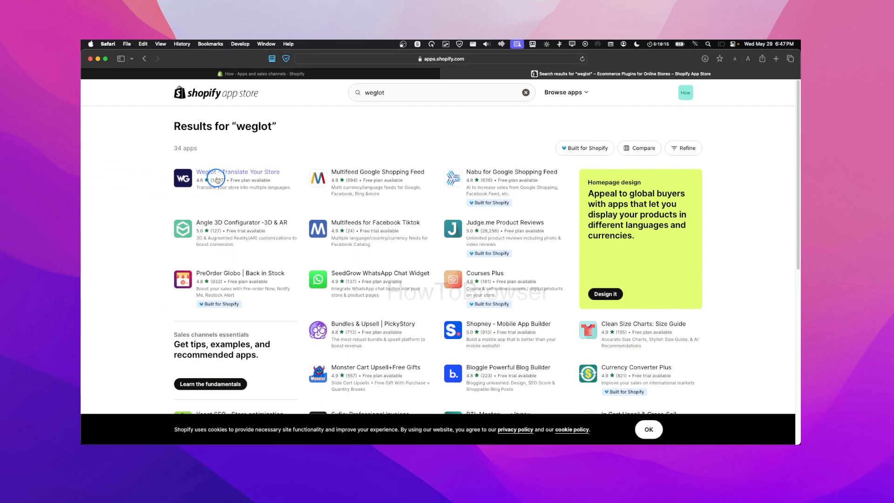
pyautogui.click(217, 176)
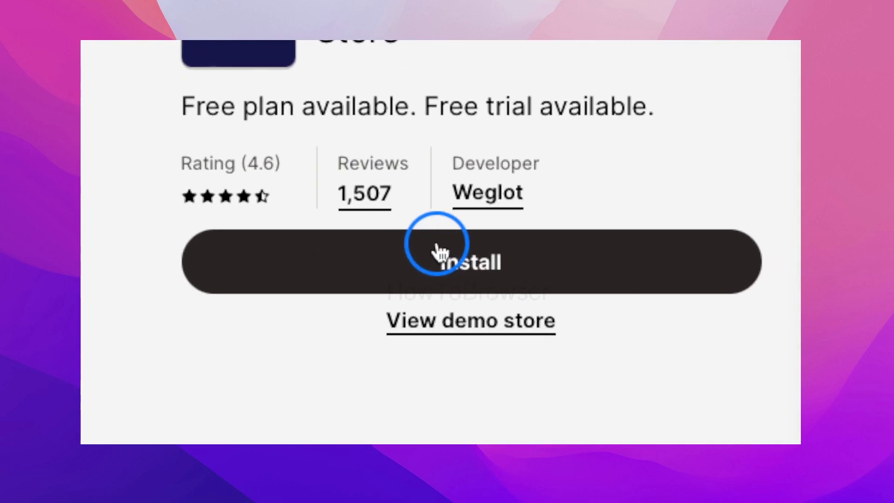
pyautogui.click(437, 251)
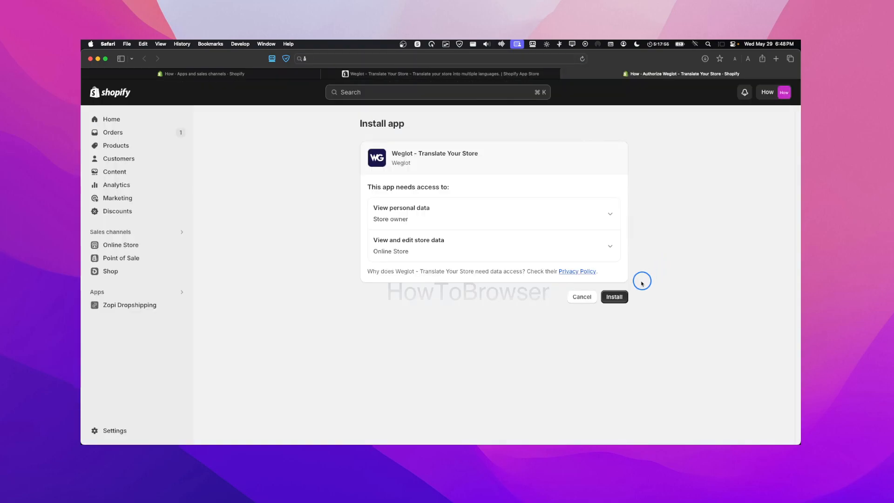
# Grant Weglot the requested store data access and install the app
pyautogui.click(612, 298)
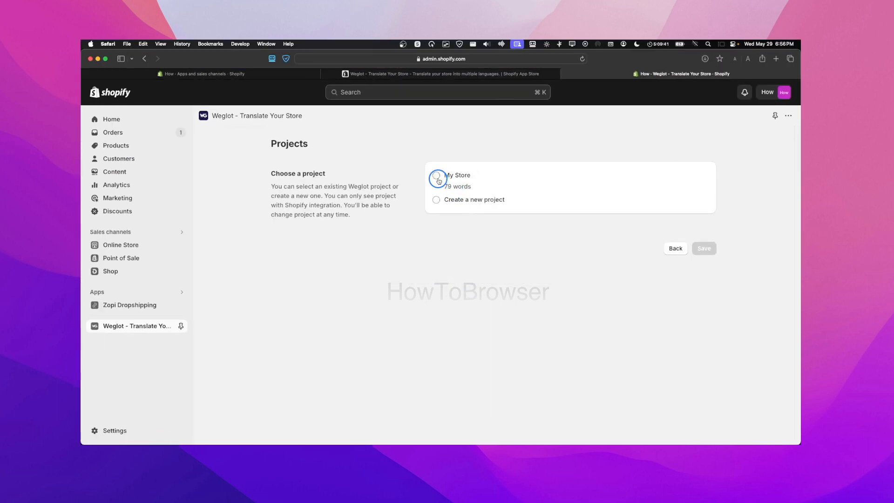
# Link Weglot to the existing My Store project and activate it in the theme editor
pyautogui.click(438, 179)
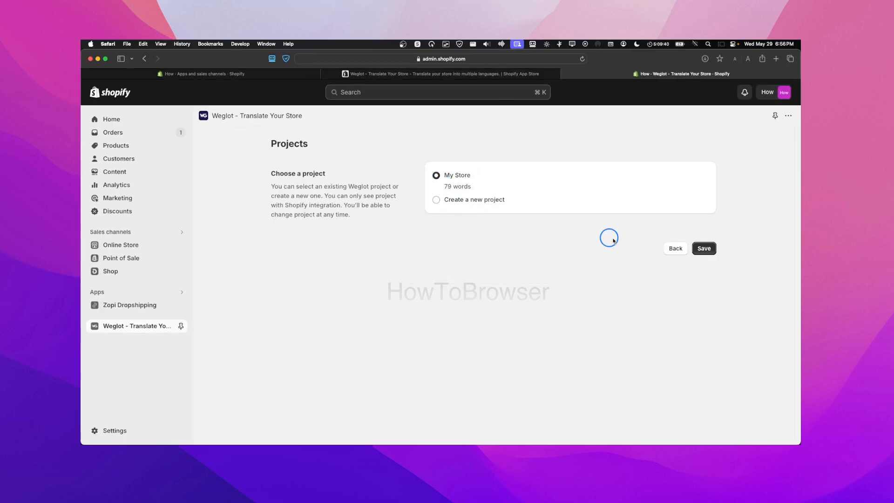
pyautogui.click(706, 250)
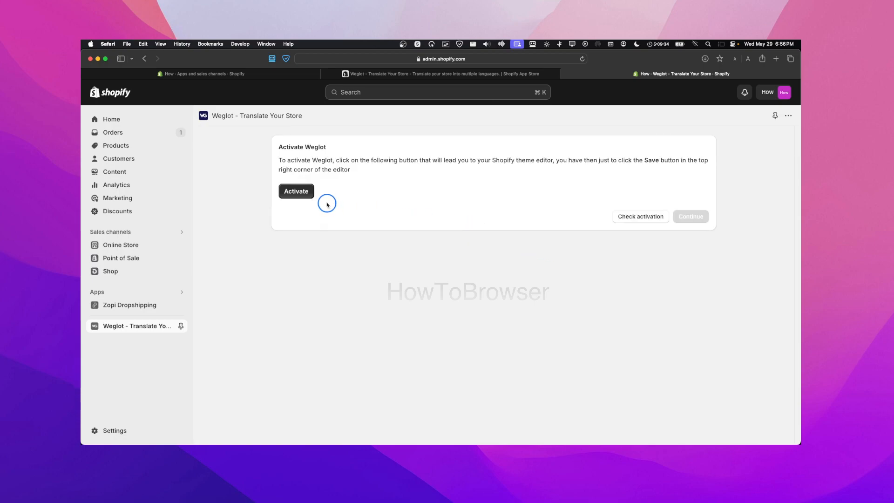
pyautogui.click(303, 199)
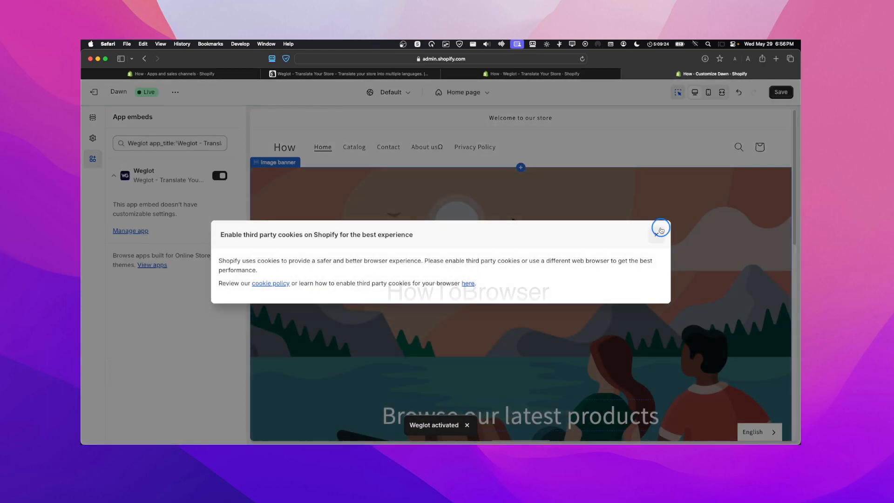
# Dismiss the cookie notice and turn on the Weglot app embed in the Dawn theme, then save
pyautogui.click(656, 235)
pyautogui.click(222, 177)
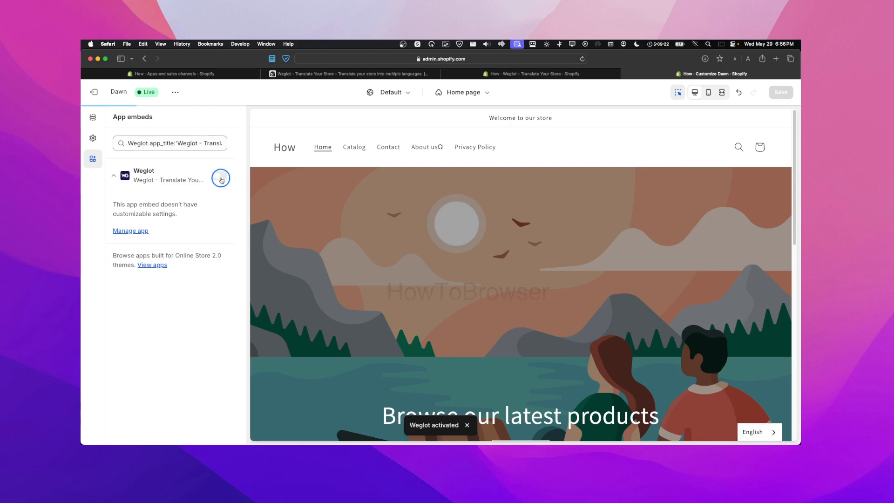
pyautogui.click(220, 178)
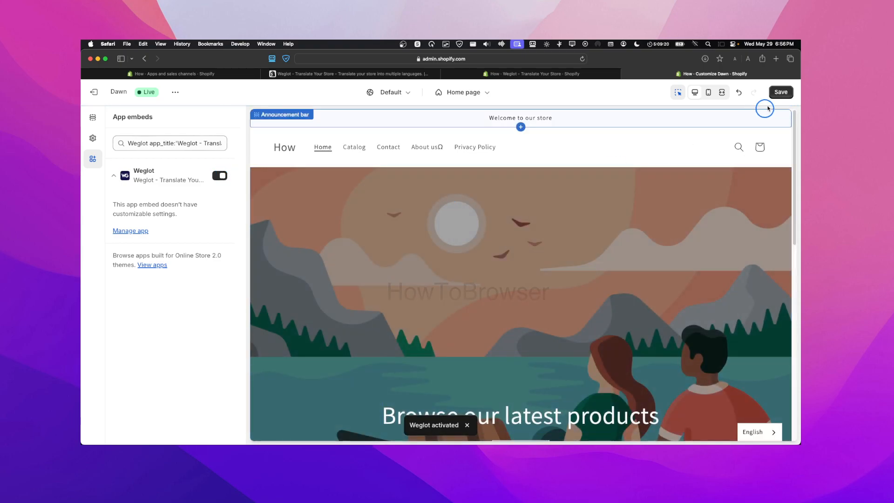
pyautogui.click(775, 91)
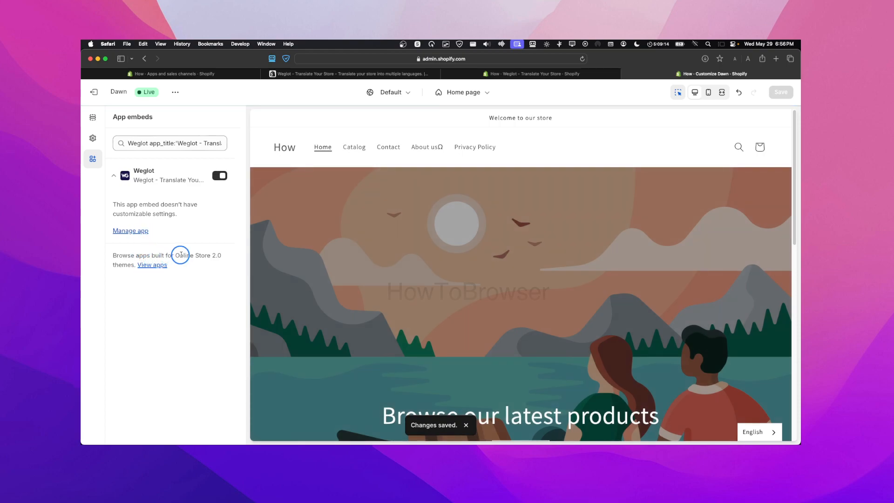
pyautogui.click(121, 177)
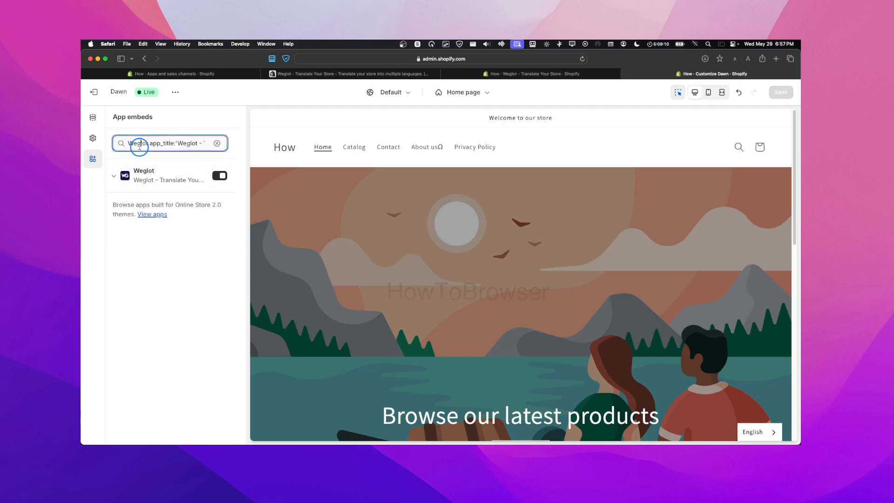
pyautogui.click(510, 74)
# Check Weglot's activation, re-activate its app block in the theme editor, and confirm in Weglot
pyautogui.click(652, 216)
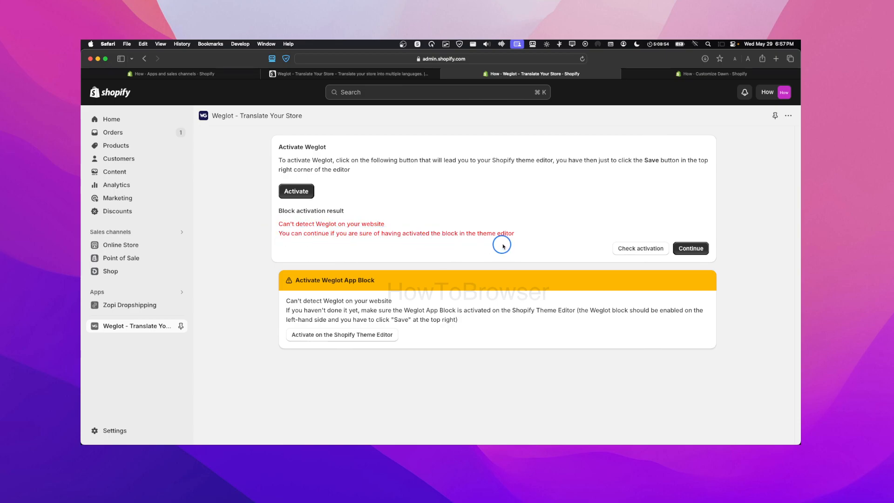
pyautogui.click(366, 335)
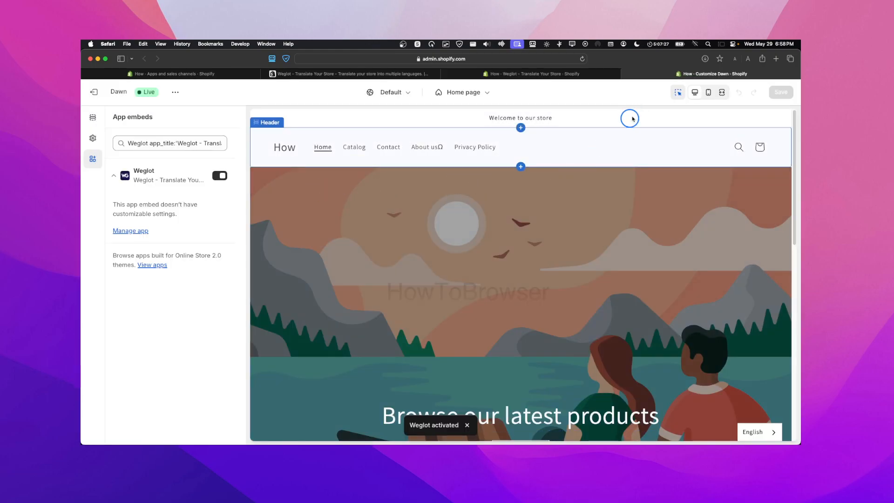
pyautogui.click(555, 75)
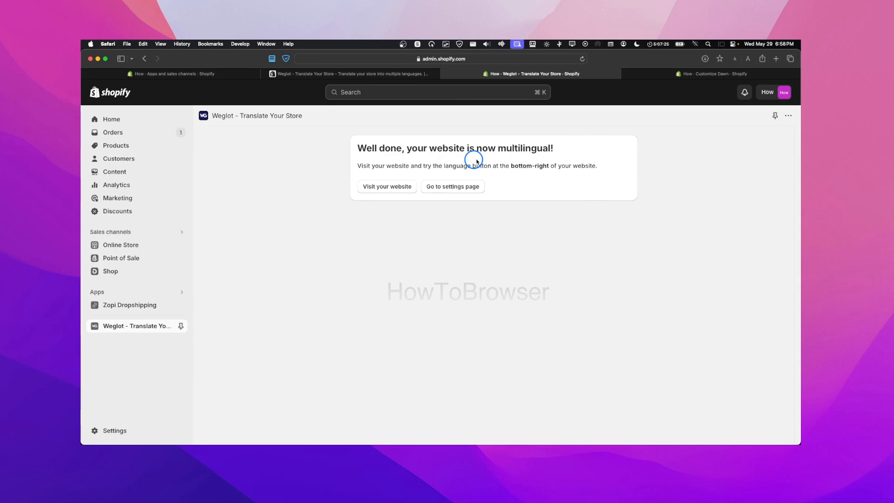
# Review Weglot's Main Settings with Italian as a public language, then launch Edit my translations
pyautogui.click(440, 187)
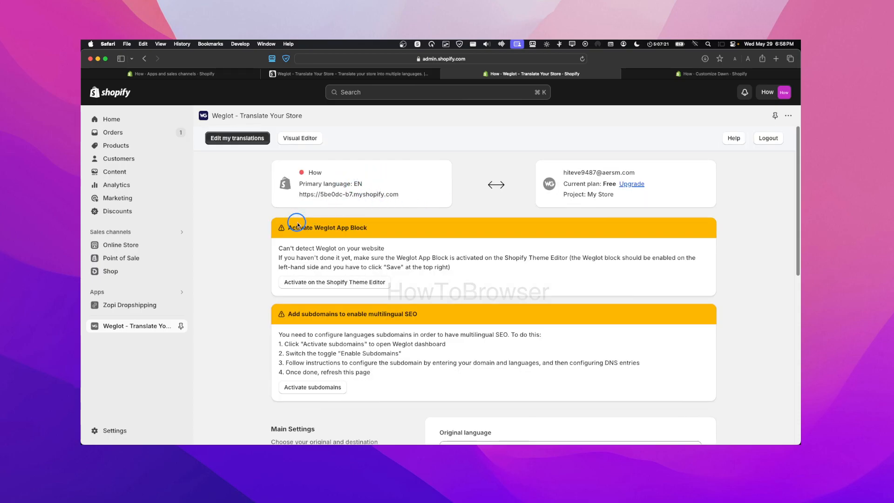
pyautogui.scroll(-1, 367, 235)
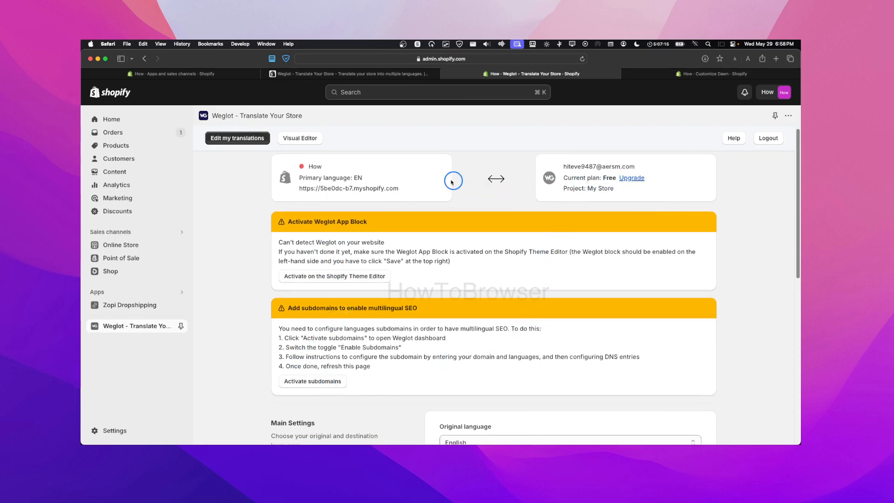
pyautogui.scroll(-3, 409, 181)
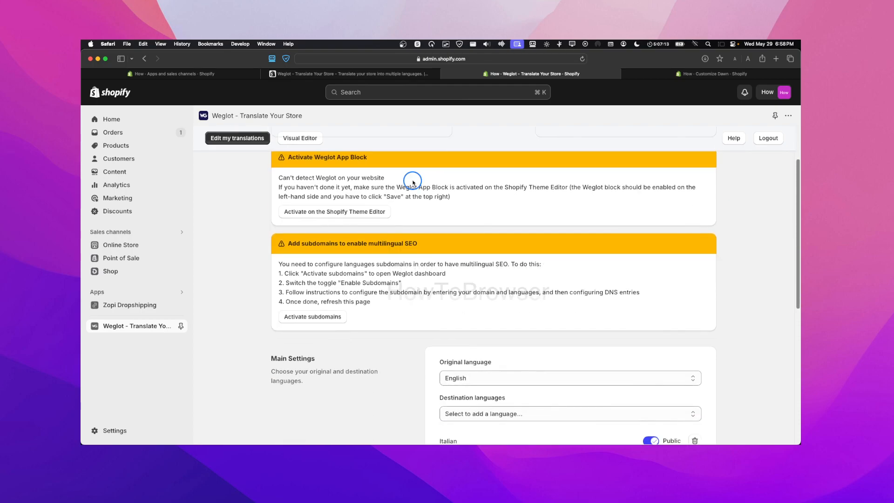
pyautogui.scroll(-2, 413, 182)
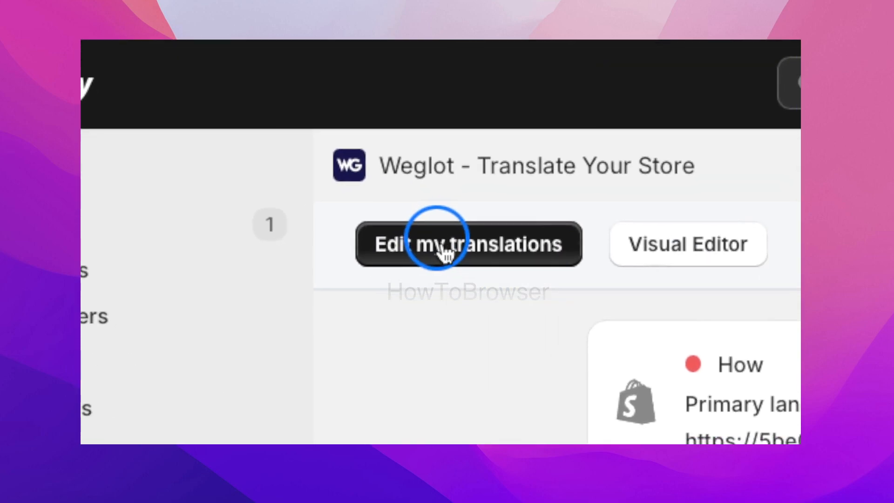
pyautogui.click(228, 137)
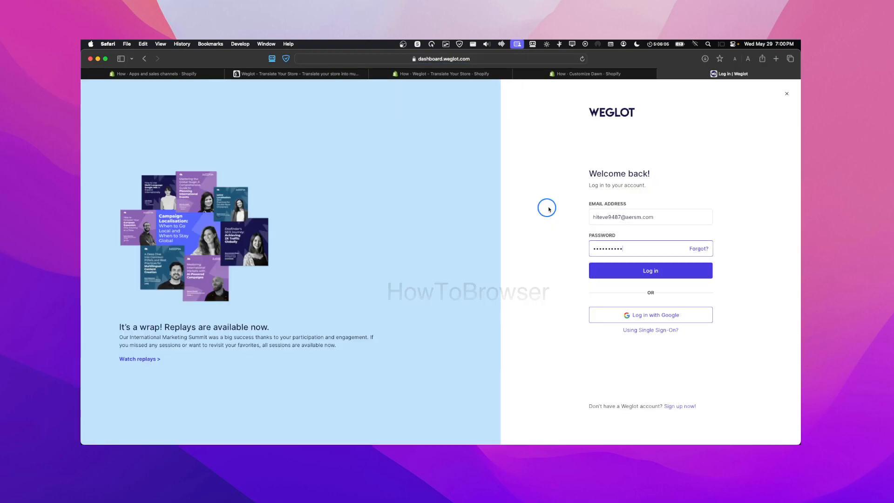
# Log in to Weglot and browse the English > Italian list of 33 automatic translations (79 words)
pyautogui.click(590, 264)
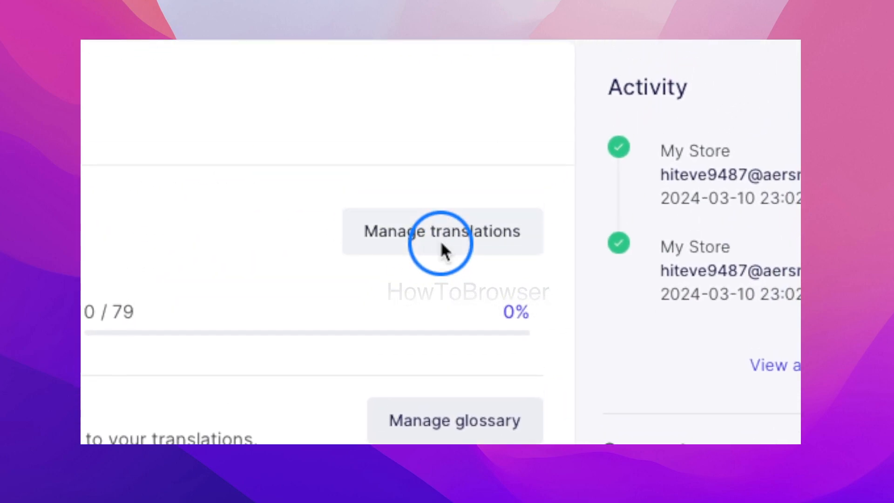
pyautogui.click(440, 248)
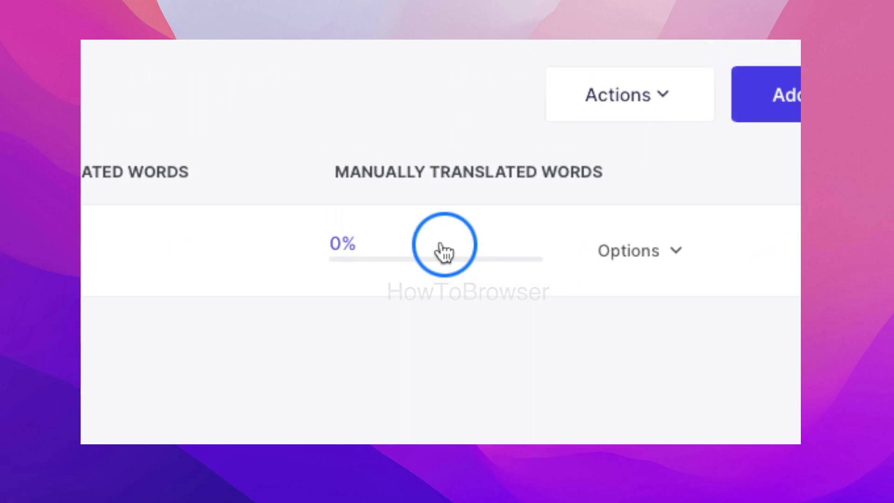
pyautogui.click(440, 245)
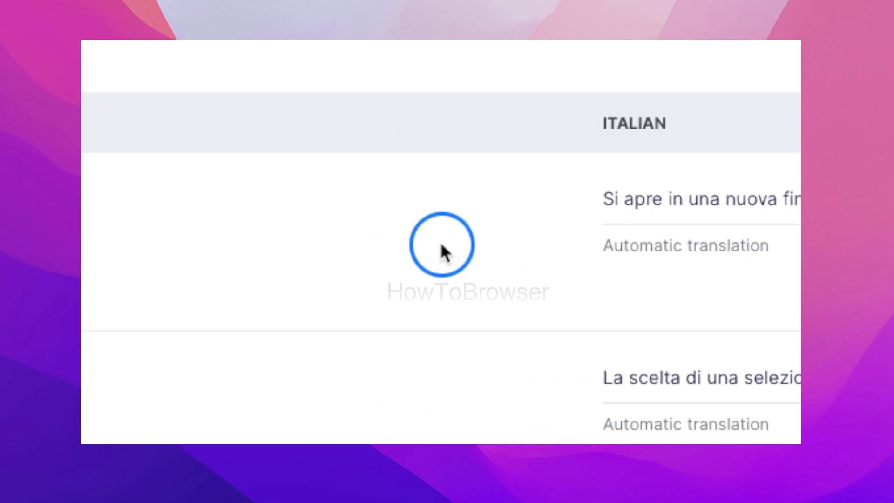
pyautogui.scroll(-7, 445, 242)
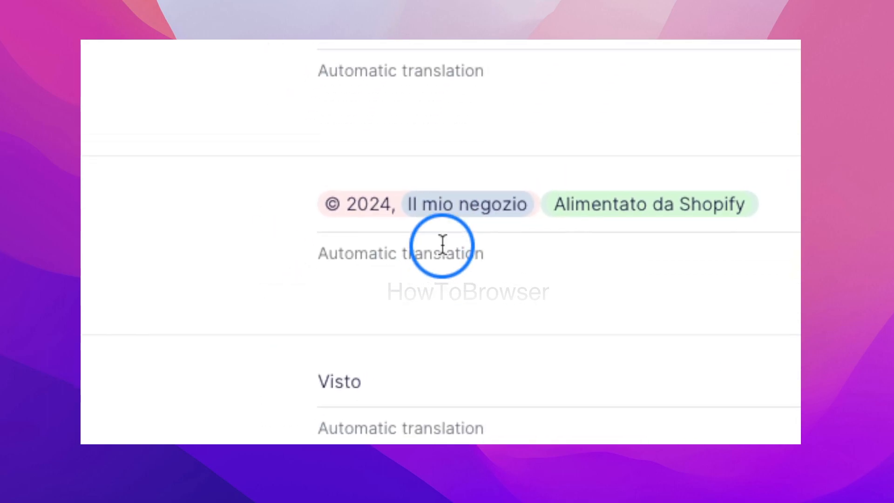
pyautogui.scroll(-10, 443, 247)
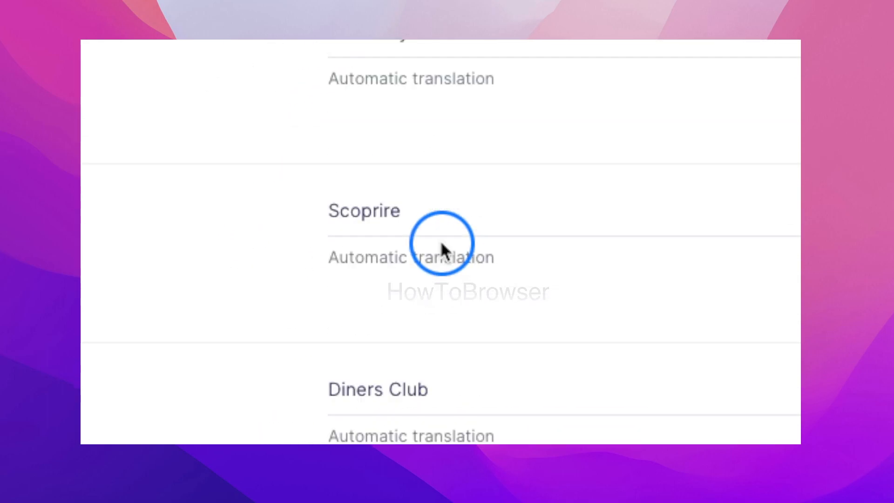
pyautogui.scroll(-10, 441, 244)
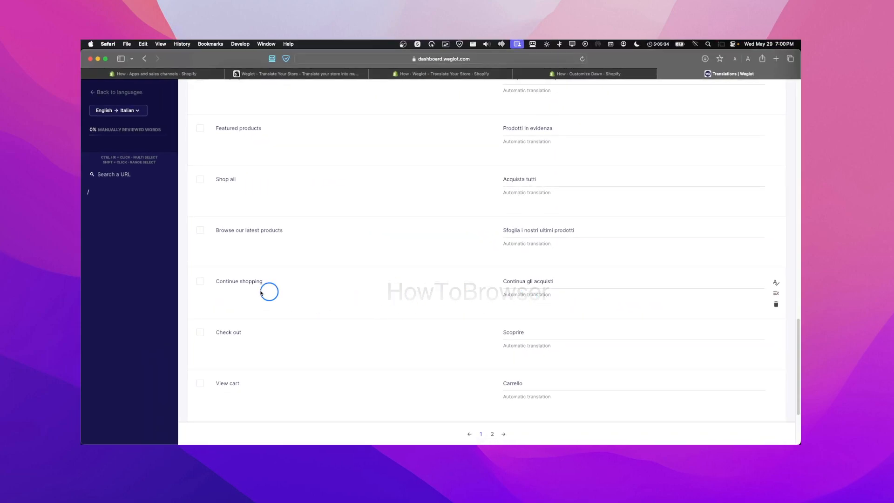
pyautogui.scroll(15, 620, 258)
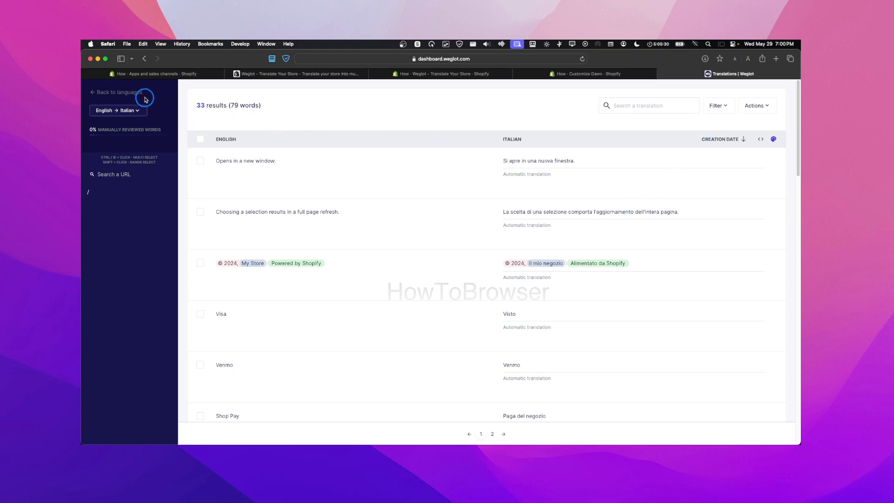
# Reopen the Italian list and edit the translation for 'Opens in a new window.'
pyautogui.click(145, 59)
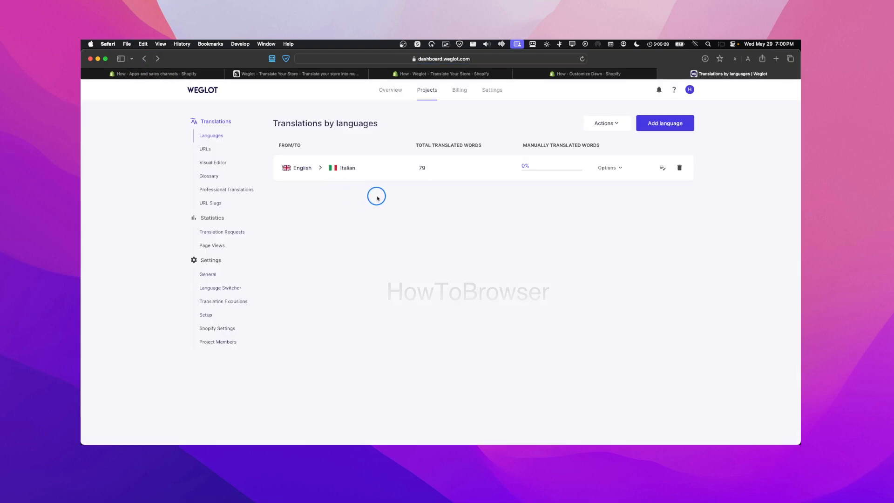
pyautogui.click(580, 169)
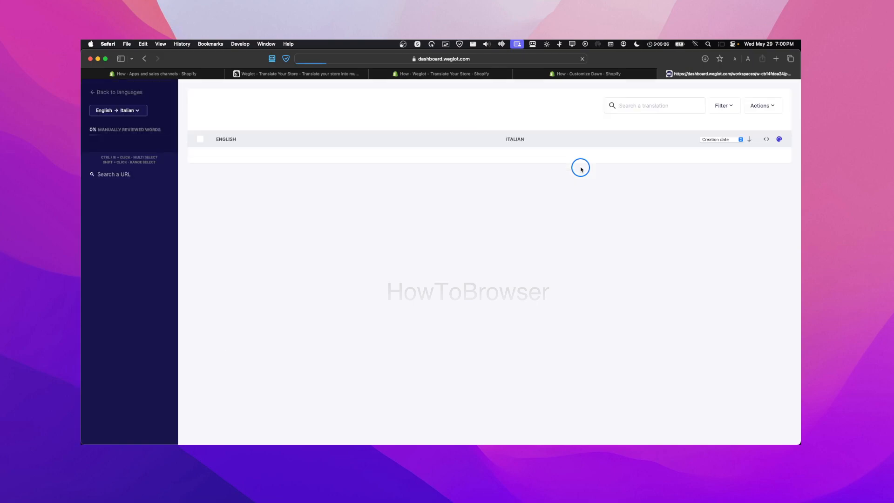
pyautogui.click(537, 175)
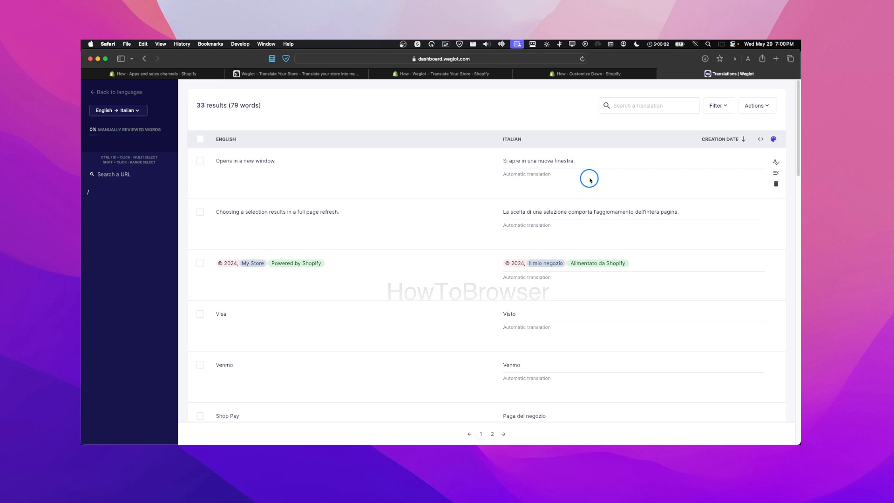
pyautogui.click(571, 161)
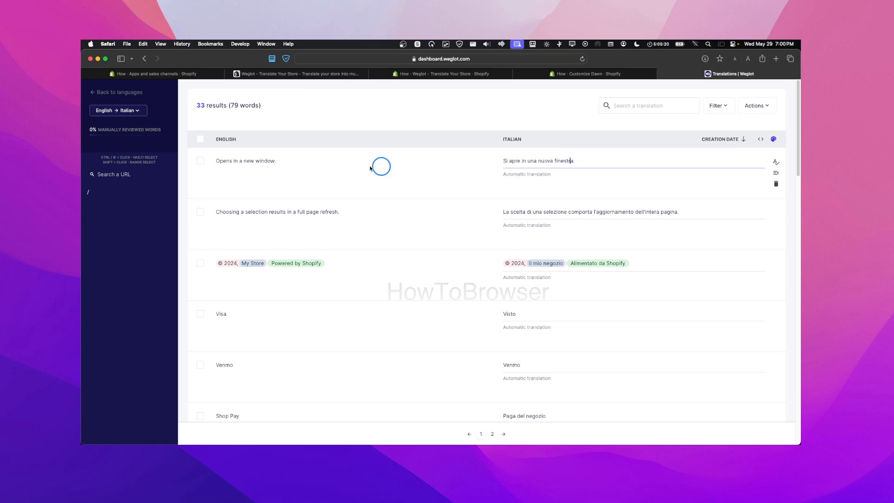
# Select all 33 Italian translations, view the bulk actions menu, and return to the languages overview
pyautogui.click(200, 138)
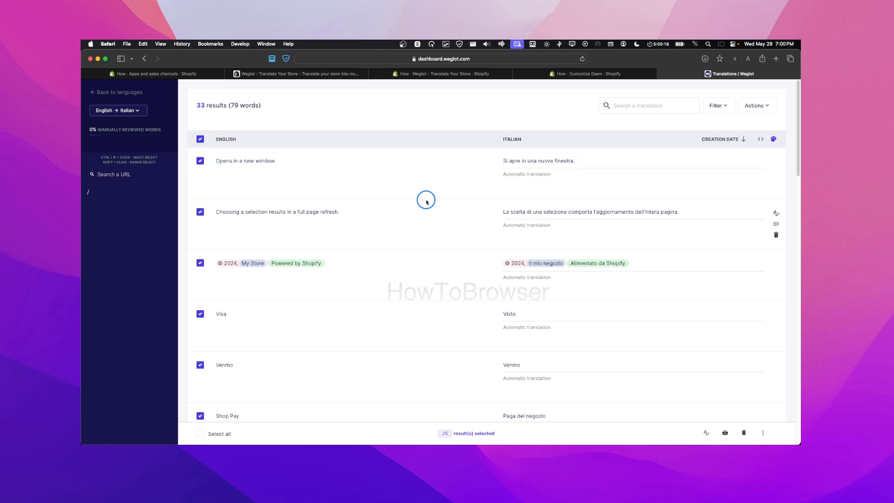
pyautogui.scroll(-2, 422, 205)
pyautogui.click(209, 435)
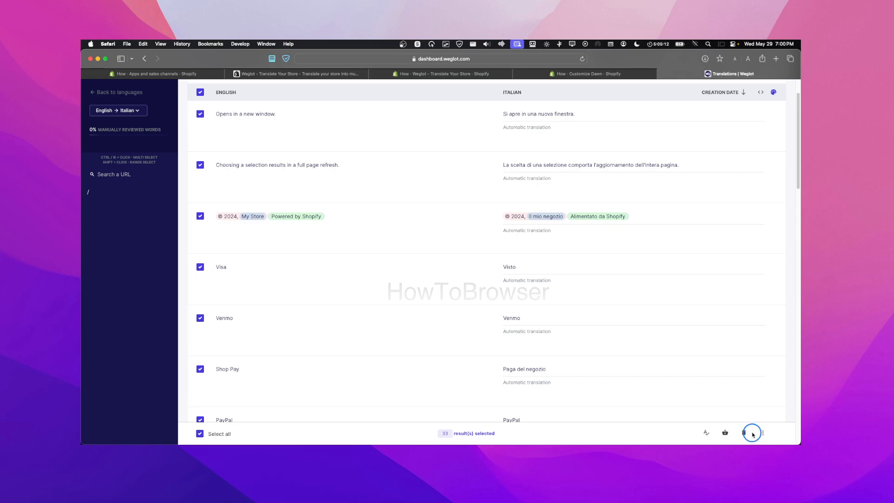
pyautogui.click(765, 433)
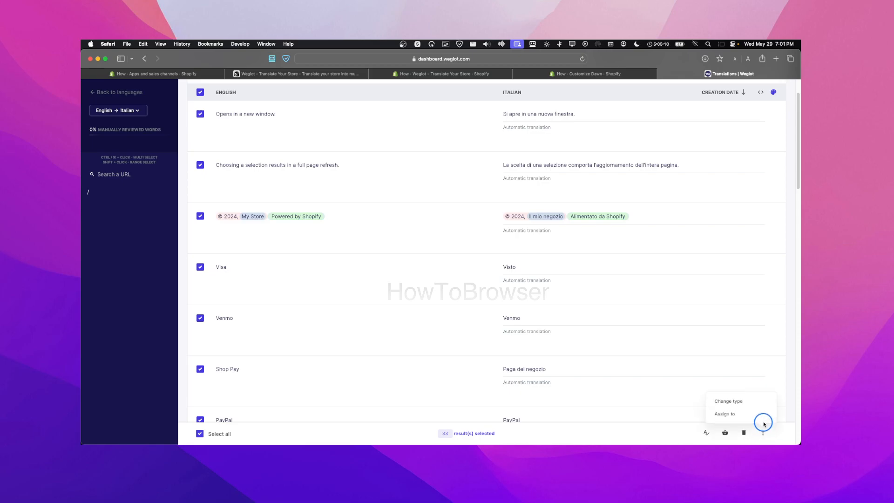
pyautogui.scroll(2, 710, 326)
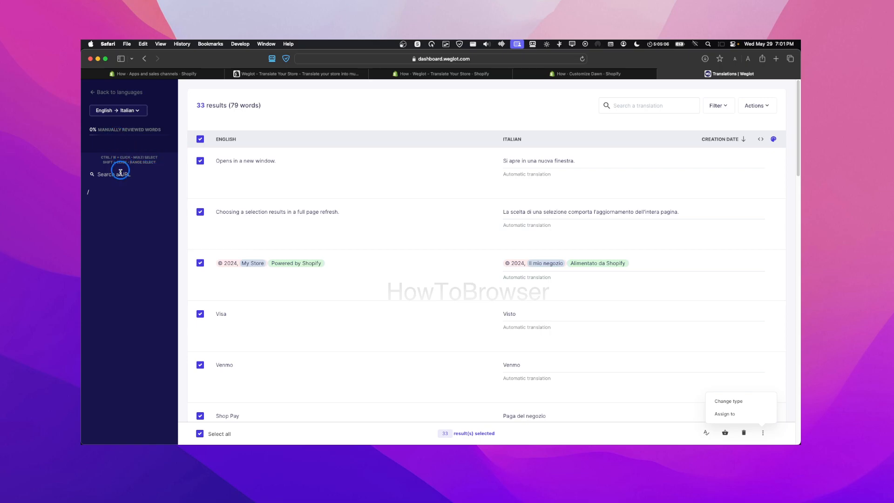
pyautogui.click(145, 58)
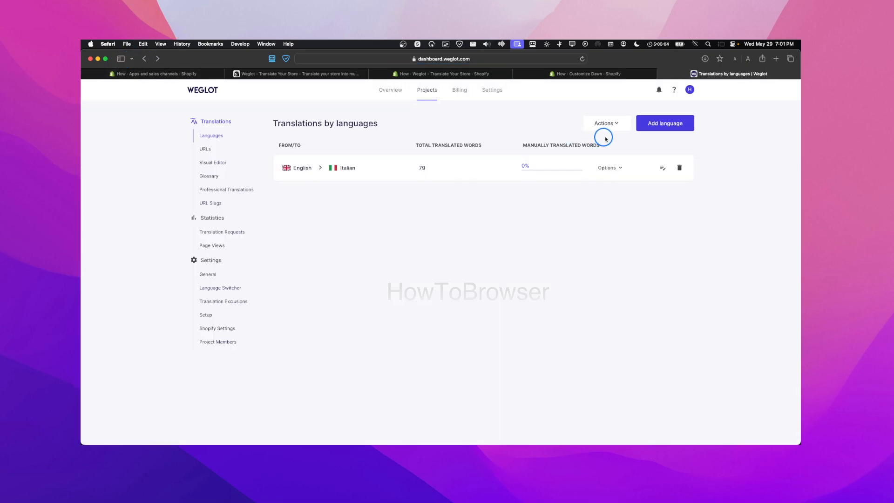
pyautogui.click(667, 127)
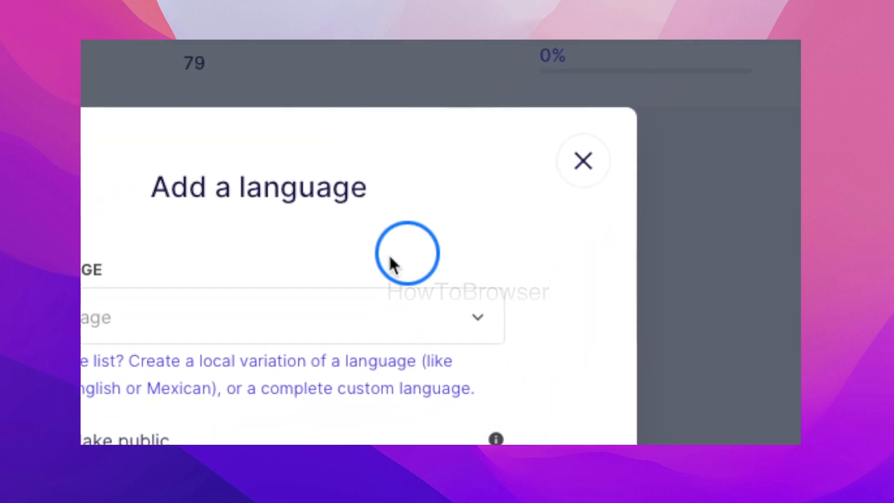
pyautogui.click(136, 316)
pyautogui.scroll(-5, 419, 308)
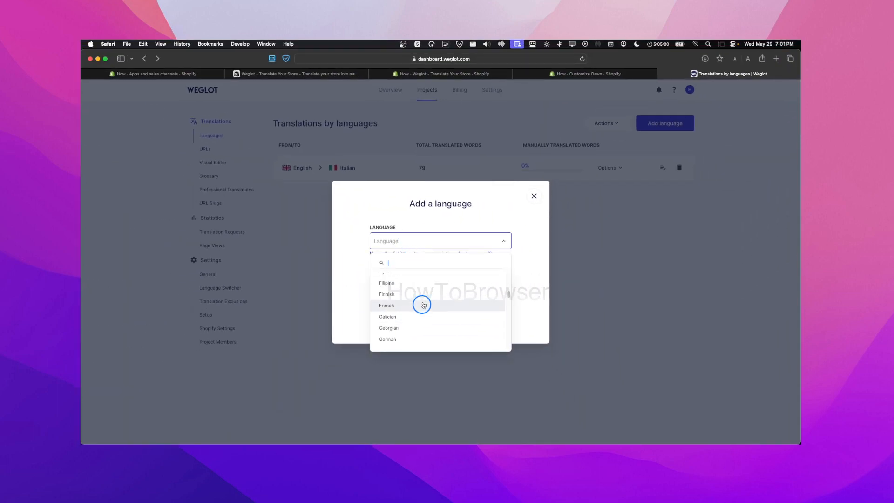
pyautogui.click(423, 305)
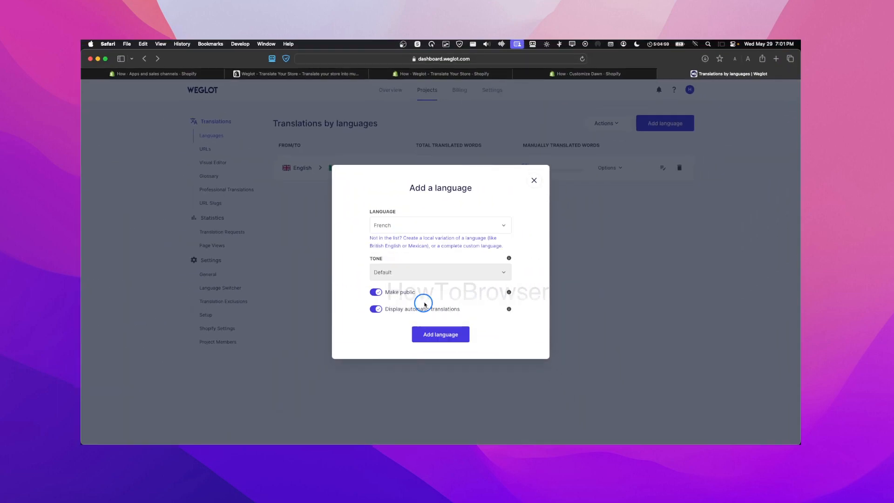
pyautogui.click(446, 335)
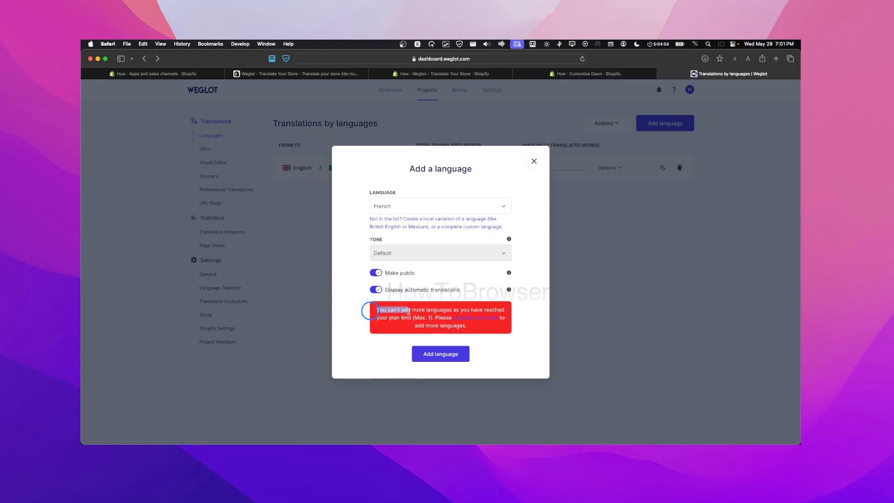
pyautogui.moveTo(427, 309); pyautogui.dragTo(448, 321)
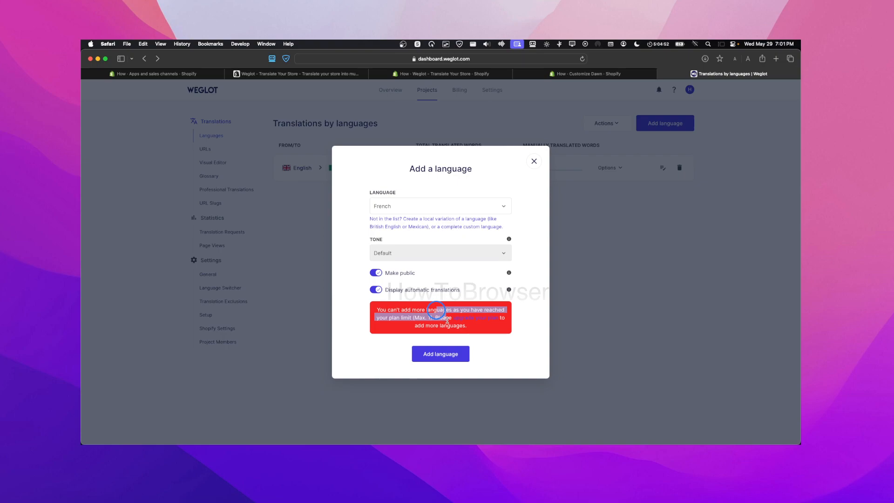
pyautogui.click(534, 161)
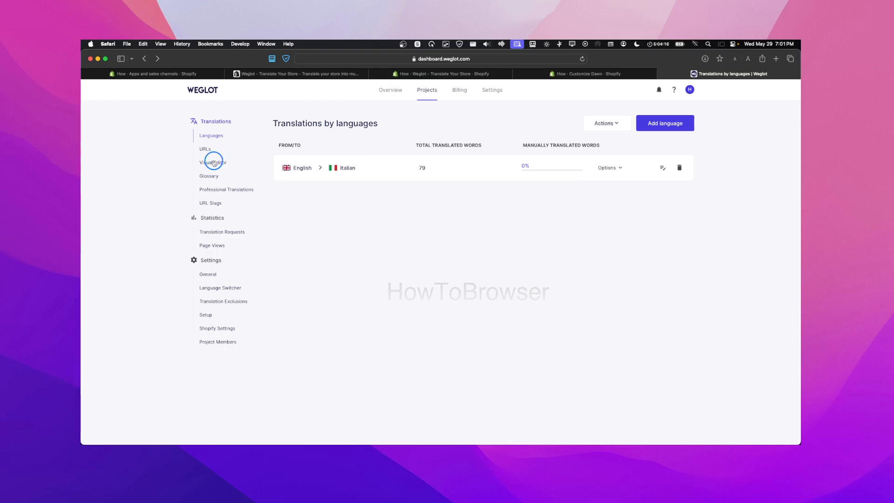
# Open the Weglot Visual Editor section and start editing the store
pyautogui.click(214, 163)
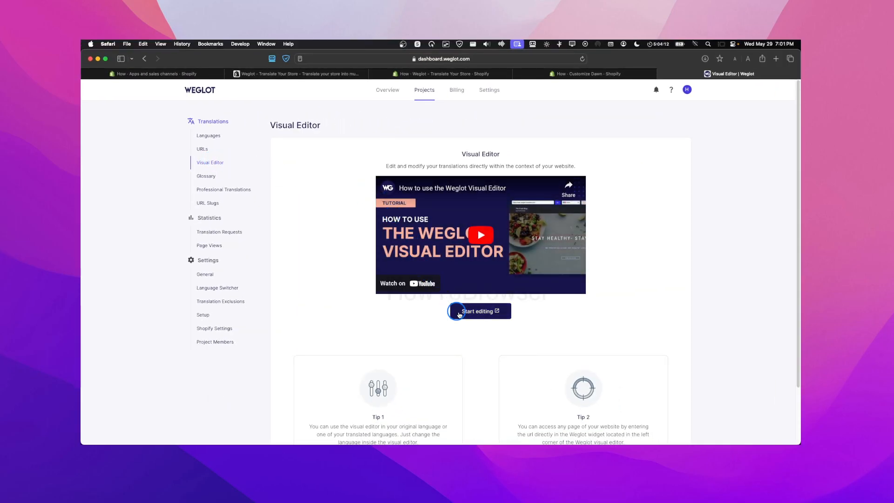
pyautogui.click(460, 312)
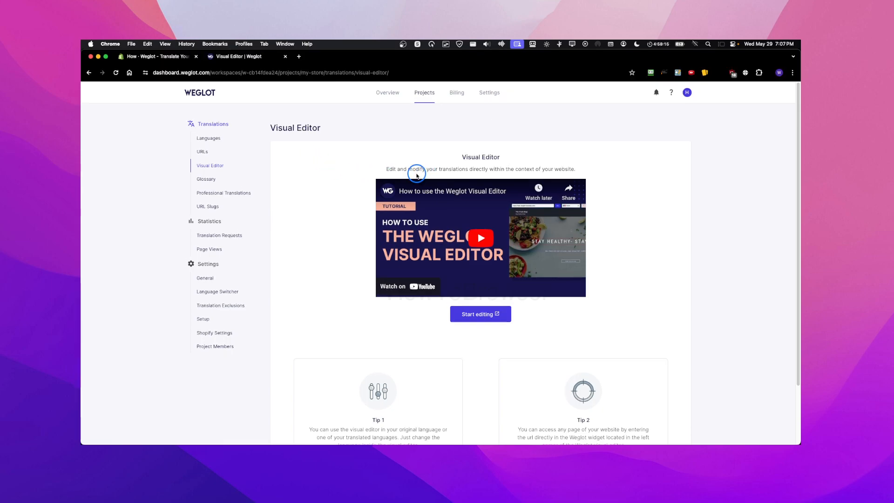
# Check the Website URL in General settings, then launch the Visual Editor on the store
pyautogui.click(211, 278)
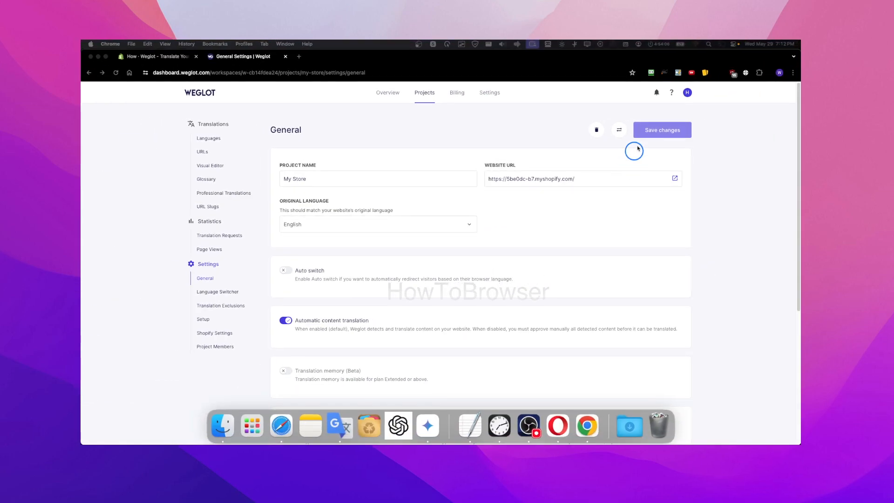
pyautogui.click(214, 167)
pyautogui.click(473, 314)
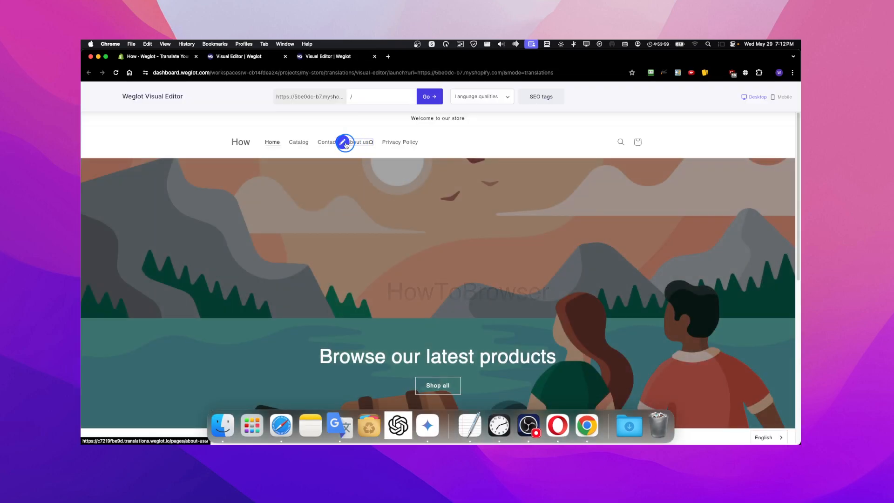
# Try editing the About us link translation, dismissing the No translation found notice
pyautogui.click(343, 143)
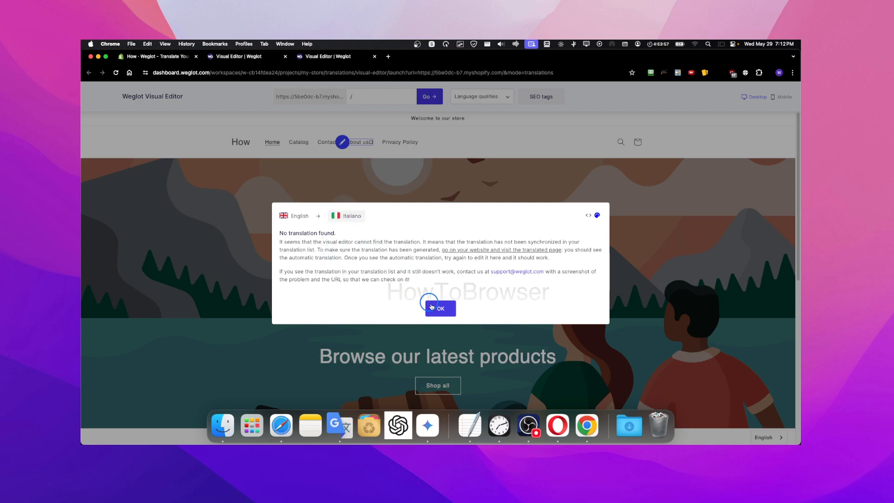
pyautogui.click(440, 309)
pyautogui.click(347, 146)
pyautogui.click(443, 310)
# Open the Privacy policy page and edit the merchant note paragraph's translation
pyautogui.click(394, 142)
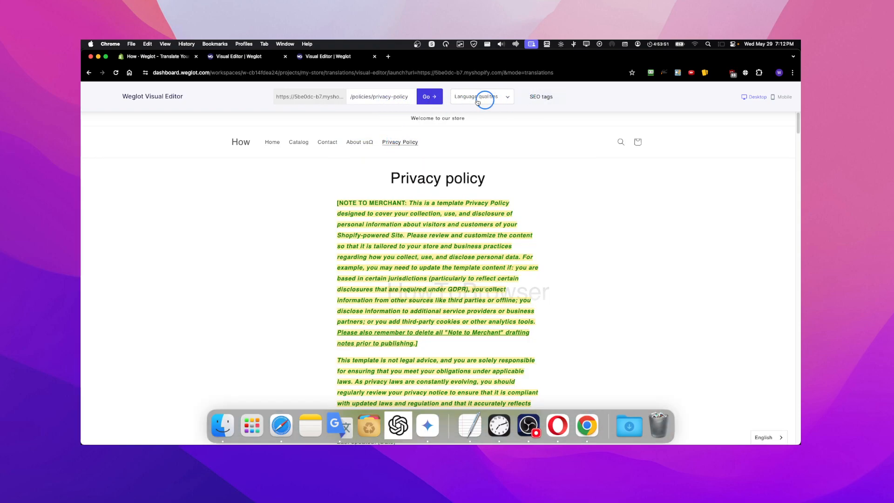
pyautogui.moveTo(429, 205)
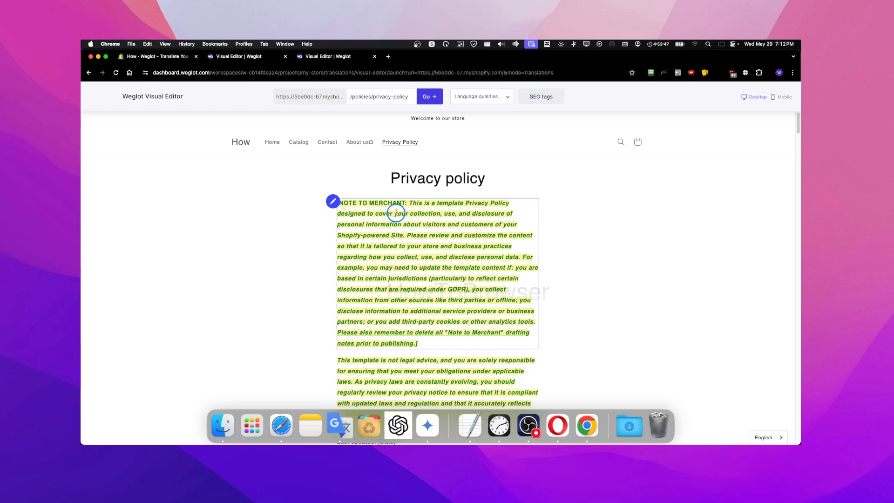
pyautogui.click(334, 202)
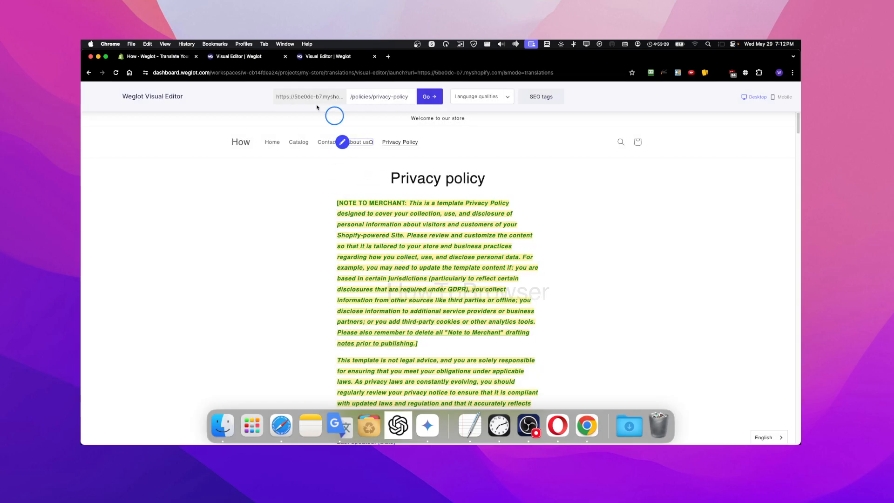
# Back in the Weglot dashboard, open the English to Italian translations list
pyautogui.click(254, 57)
pyautogui.click(210, 140)
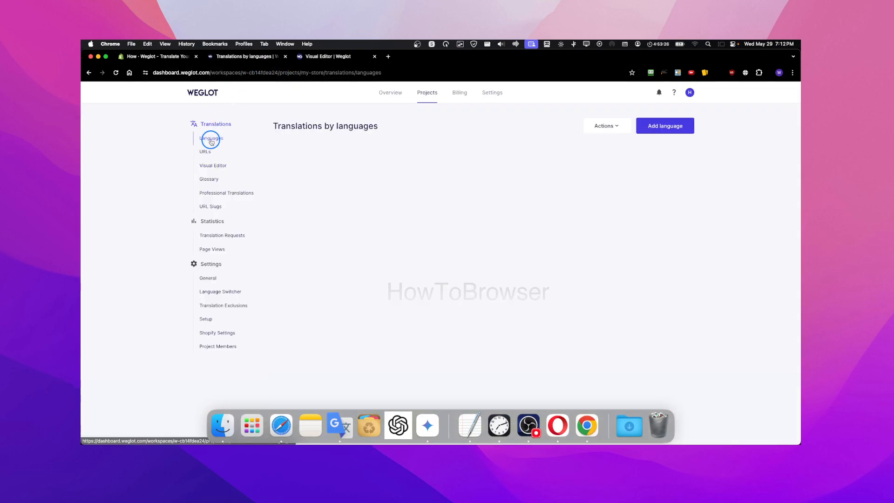
pyautogui.click(389, 93)
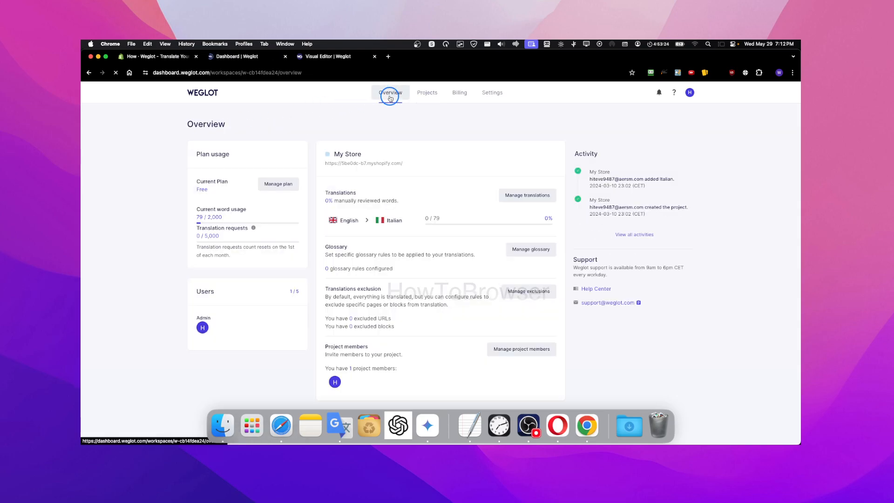
pyautogui.click(512, 194)
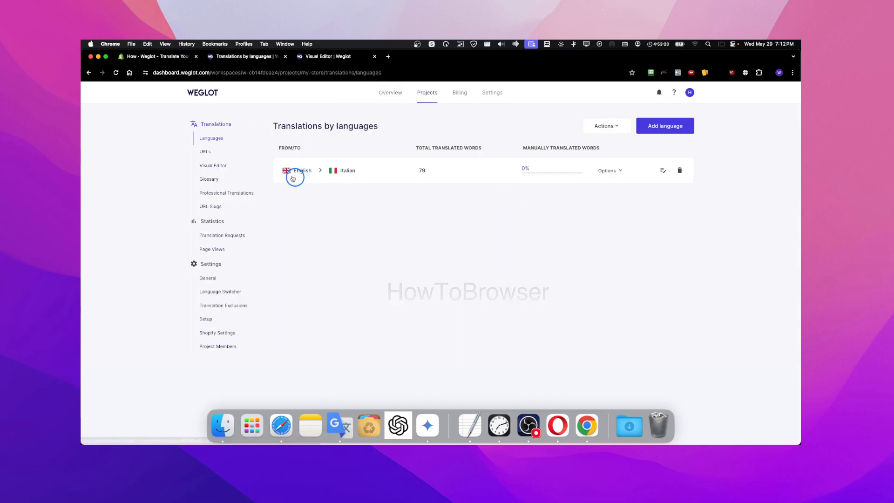
pyautogui.click(559, 170)
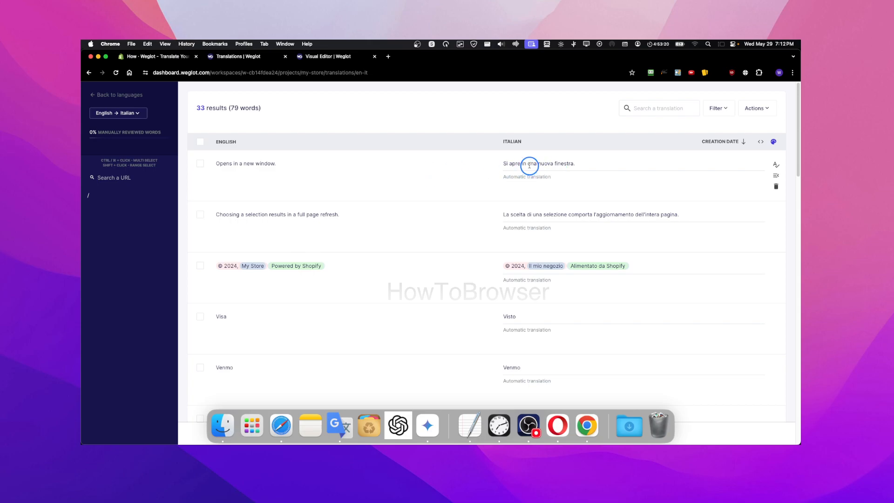
# Mark the Discover and Meta Pay Italian translations as reviewed
pyautogui.scroll(-1, 465, 199)
pyautogui.scroll(1, 535, 189)
pyautogui.scroll(-15, 500, 184)
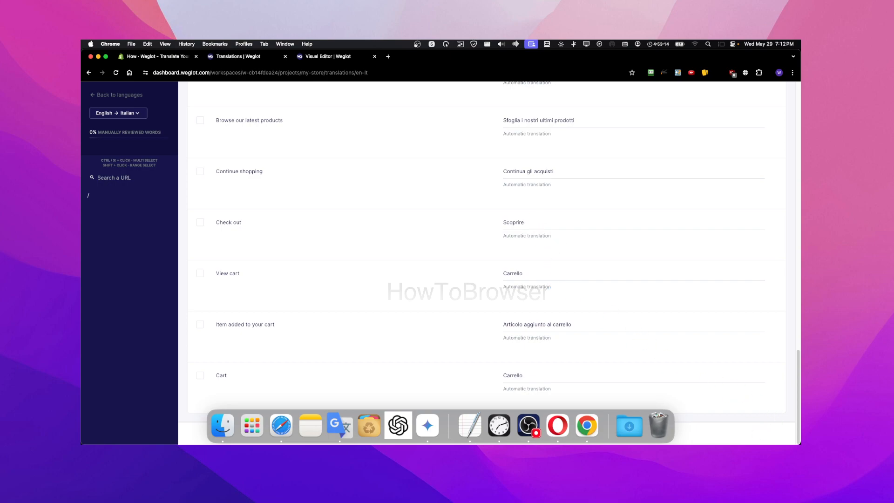
pyautogui.scroll(6, 671, 270)
pyautogui.scroll(3, 607, 263)
pyautogui.scroll(6, 592, 244)
pyautogui.scroll(-5, 684, 306)
pyautogui.click(771, 303)
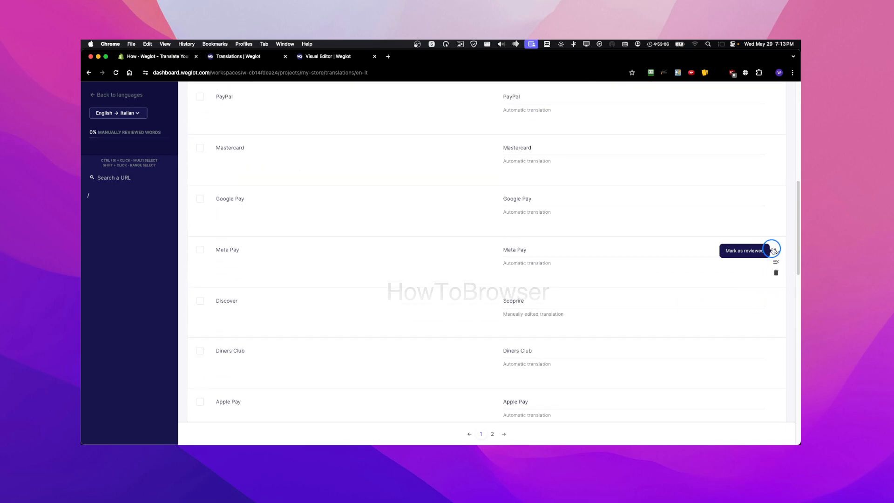
pyautogui.click(775, 250)
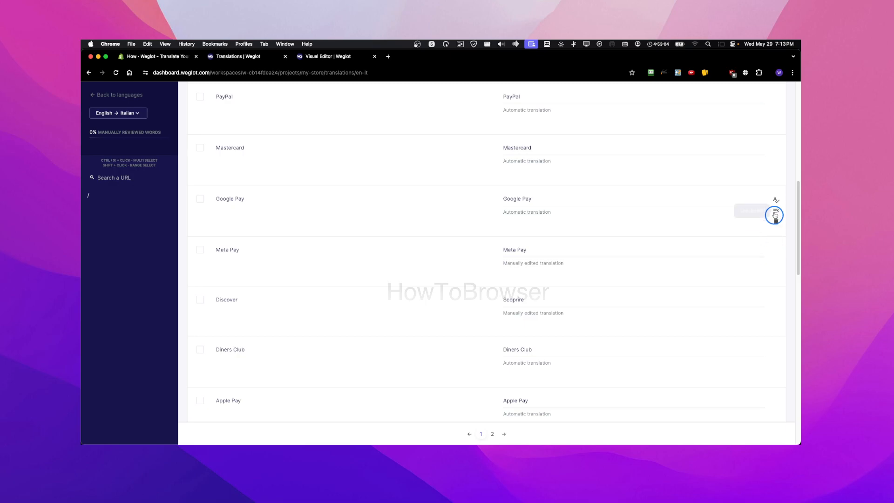
# Select all translation rows, then return to the Translations by languages page
pyautogui.scroll(10, 435, 219)
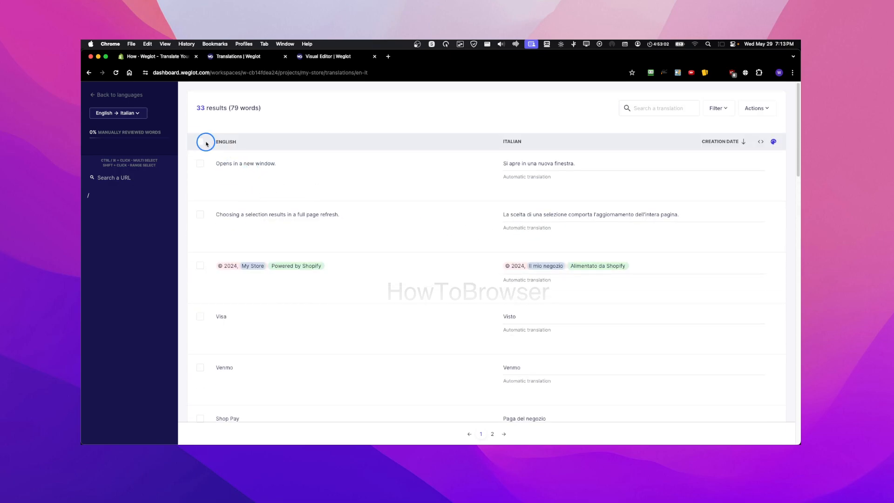
pyautogui.click(194, 142)
pyautogui.scroll(-10, 320, 180)
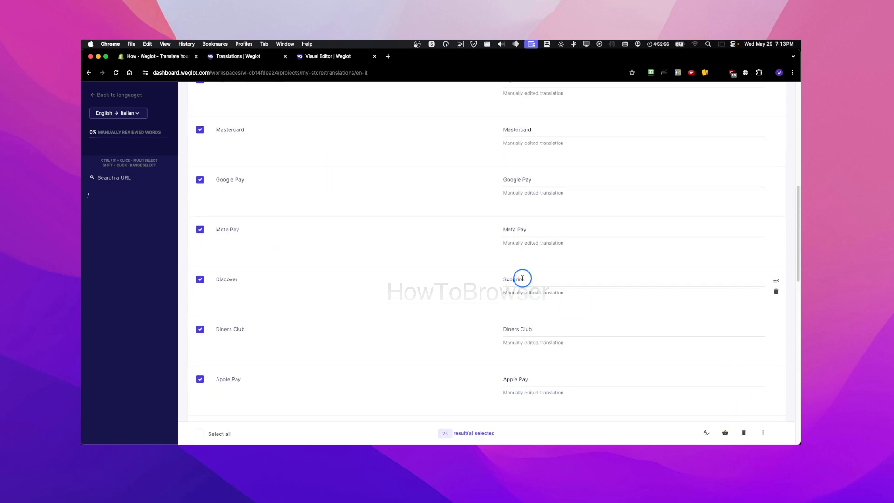
pyautogui.scroll(10, 521, 279)
pyautogui.click(101, 93)
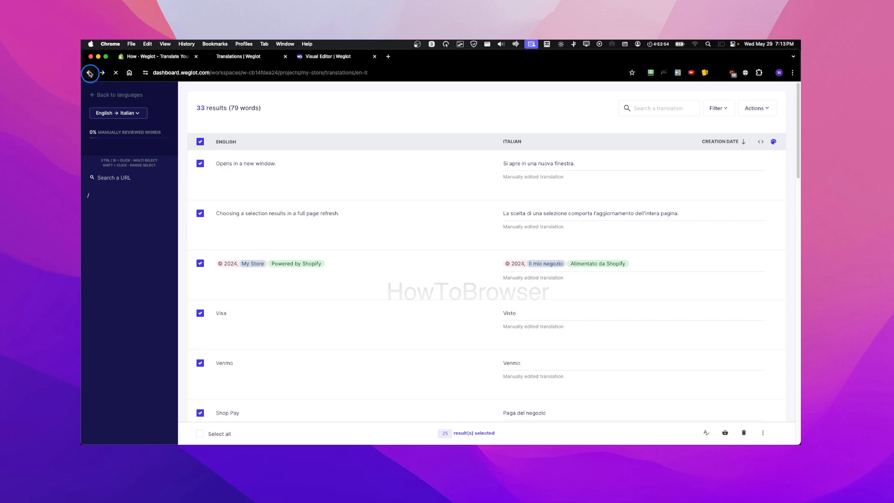
# Launch the Weglot Visual Editor on the store from the translations list
pyautogui.click(205, 150)
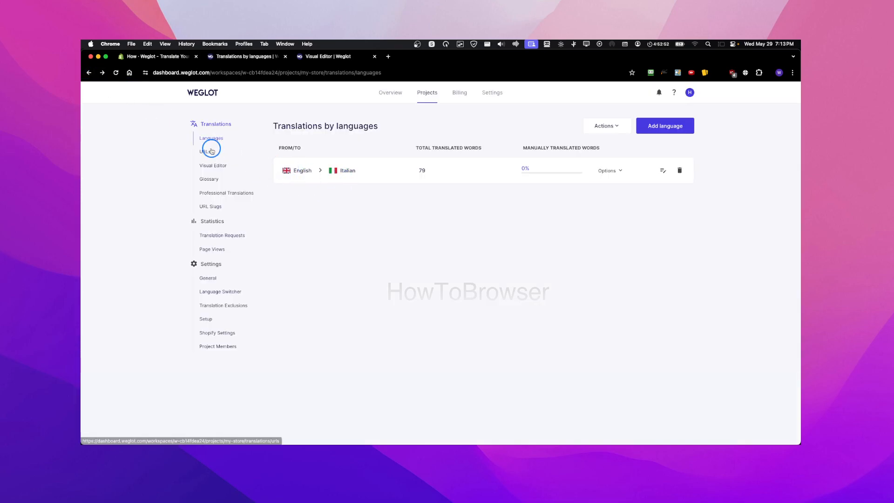
pyautogui.click(214, 164)
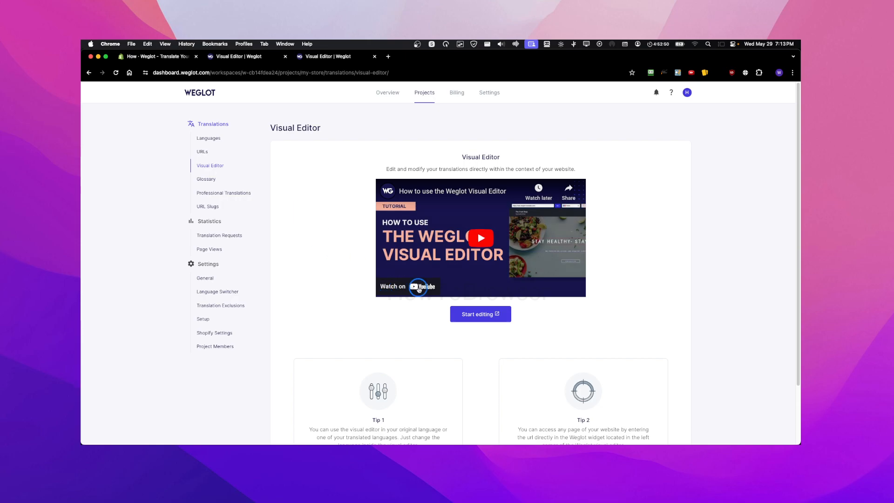
pyautogui.click(480, 313)
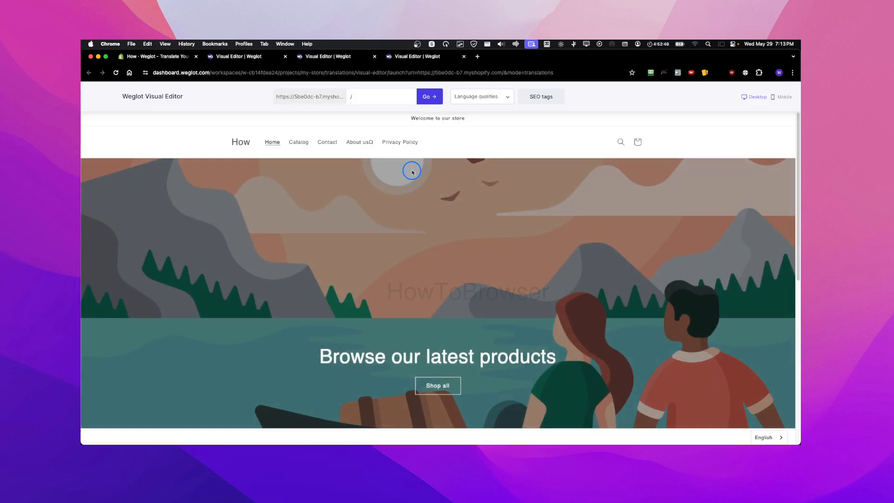
# Check the Catalog menu item's translation, then the Contact heading's translation on the Contact page
pyautogui.click(285, 142)
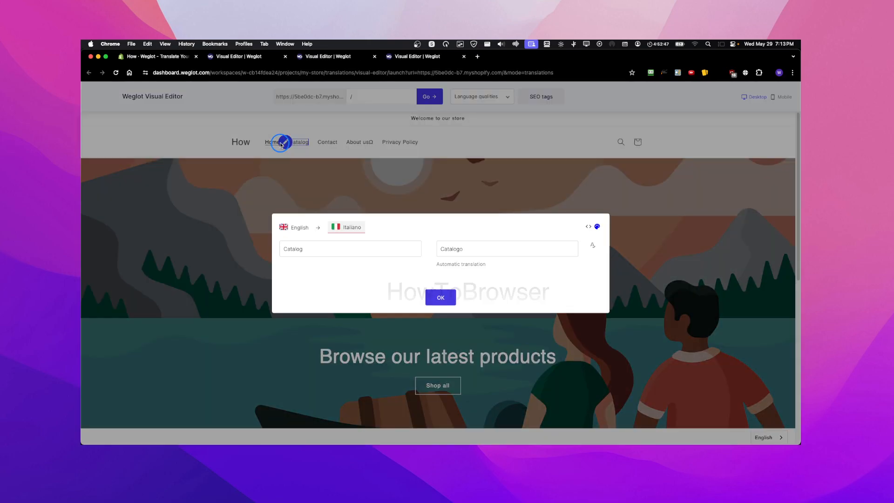
pyautogui.click(441, 297)
pyautogui.click(321, 145)
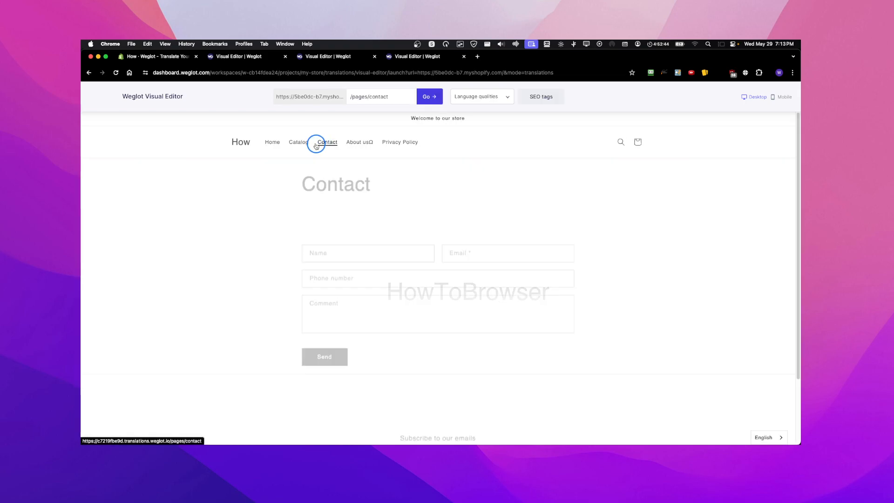
pyautogui.click(298, 173)
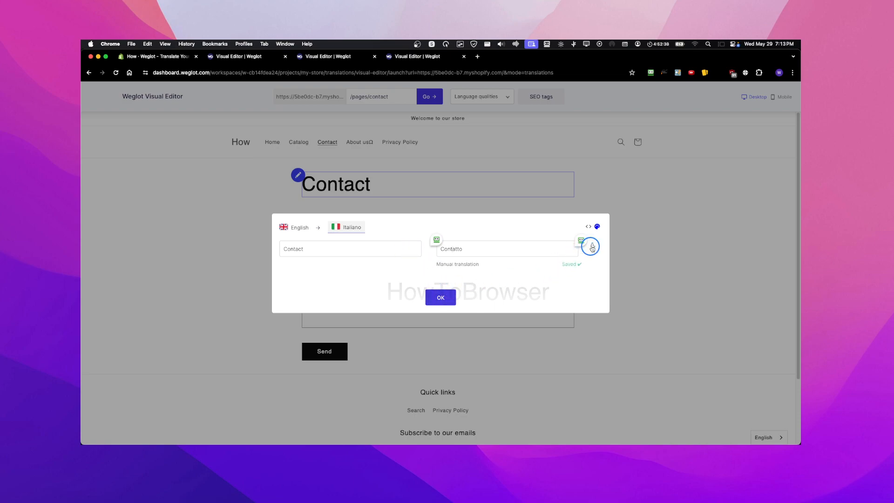
pyautogui.click(437, 297)
# Try the contact form's Name field translation (none found) and type 'ddf' in Email
pyautogui.click(346, 247)
pyautogui.click(297, 244)
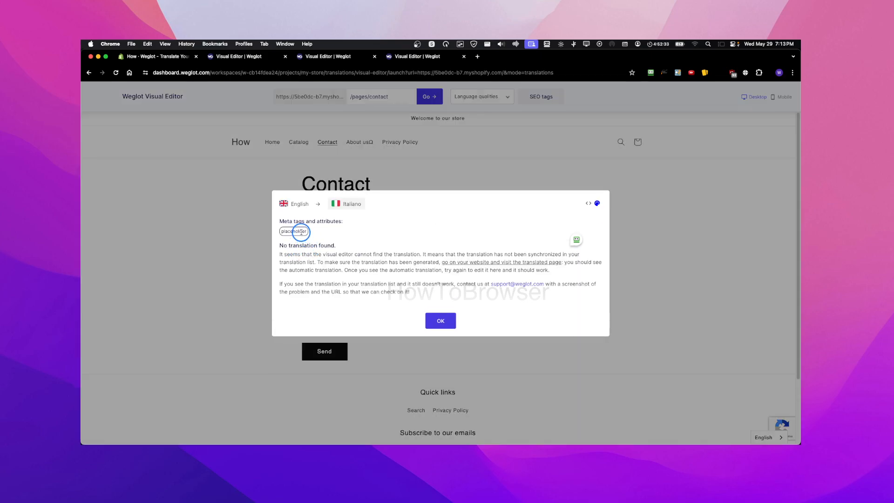
pyautogui.click(439, 321)
pyautogui.click(461, 247)
pyautogui.write('ddf')
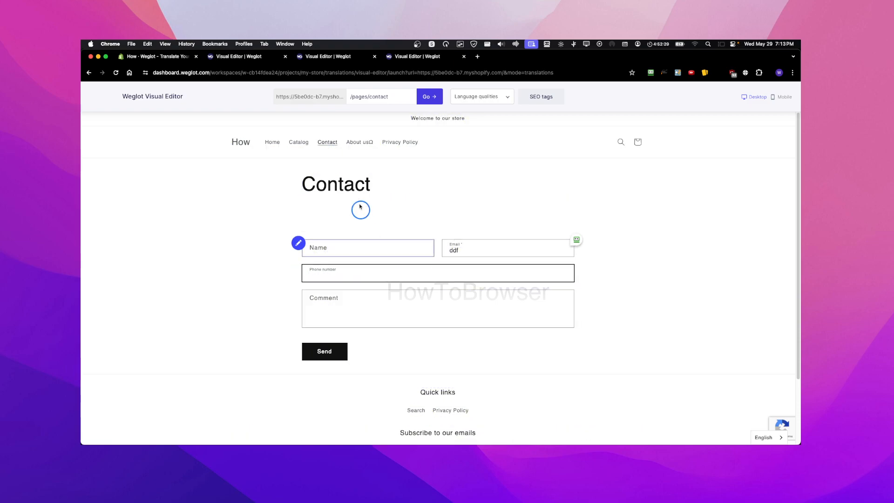
# On the About us page, check the link's translation (none found) and the Welcome to our store translation
pyautogui.click(362, 144)
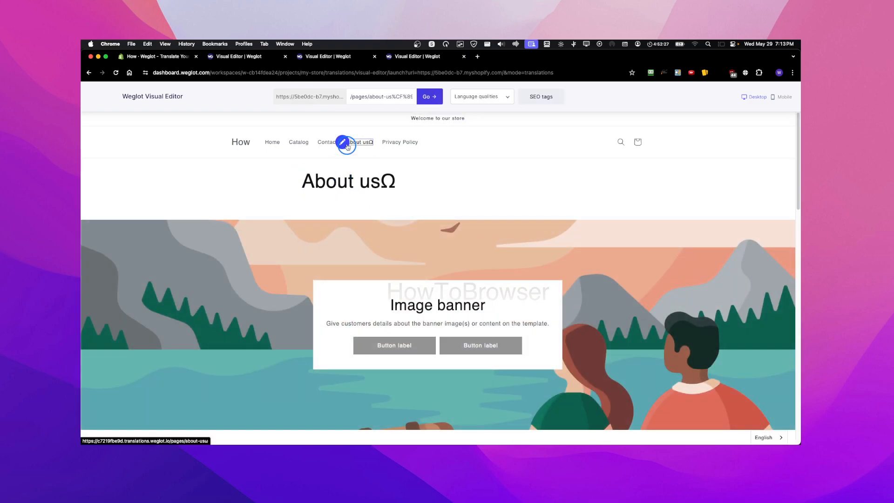
pyautogui.click(346, 146)
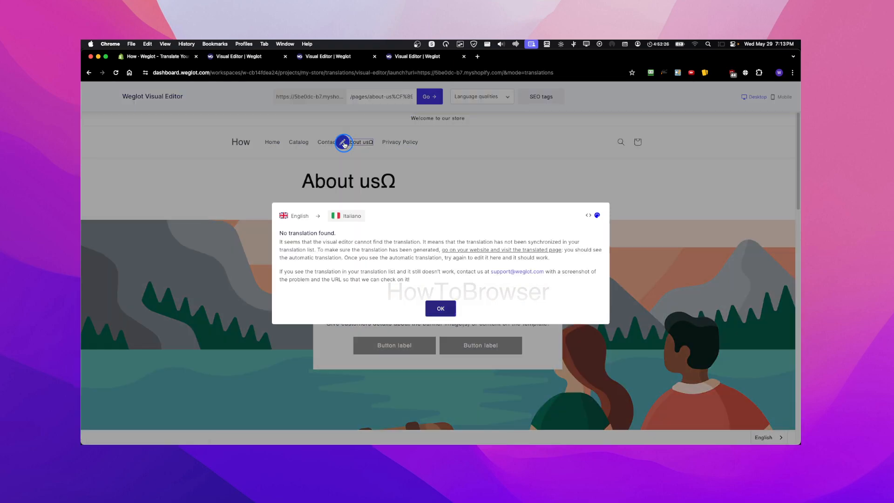
pyautogui.click(440, 309)
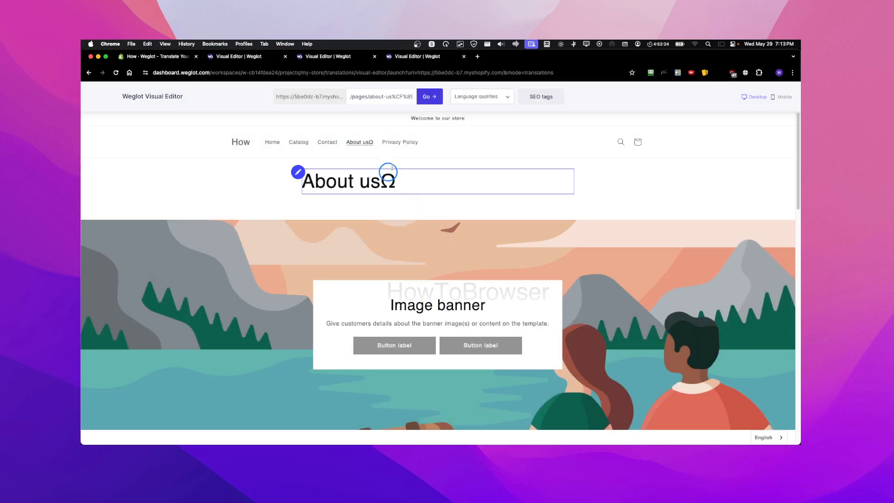
pyautogui.click(420, 117)
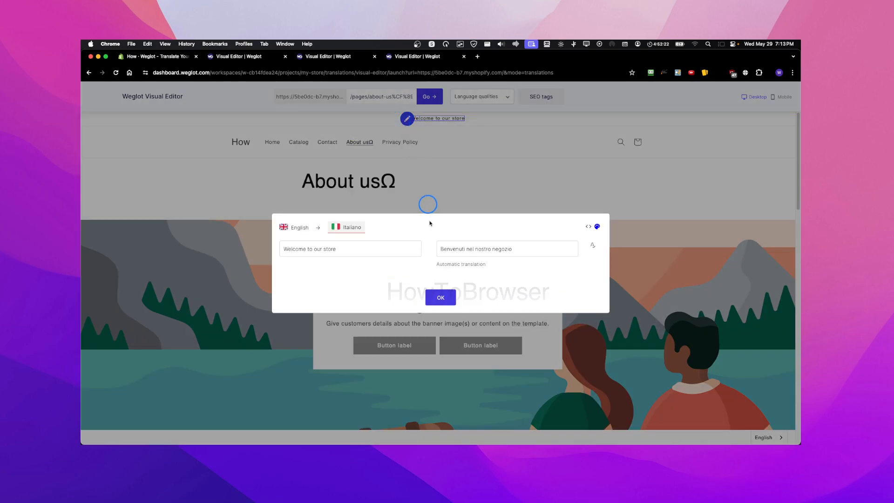
pyautogui.click(428, 296)
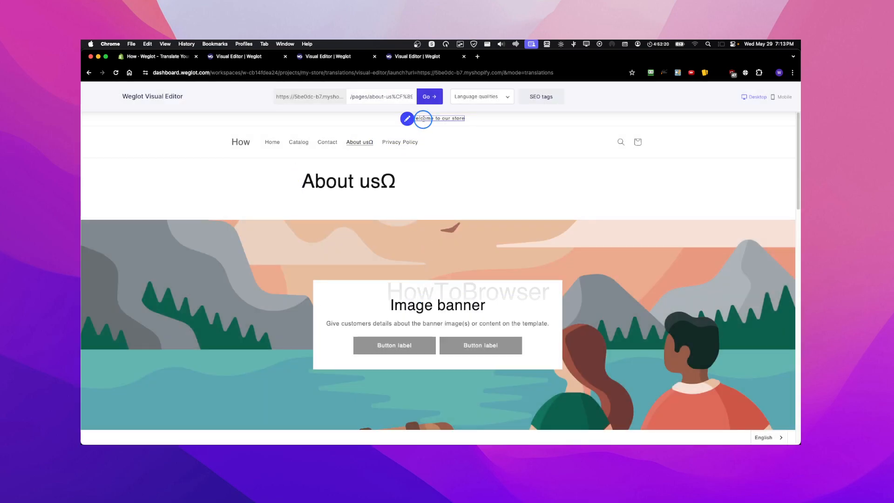
# Preview mobile then desktop, and mark 'Benvenuti nel nostro negozio' as reviewed
pyautogui.click(777, 96)
pyautogui.click(744, 96)
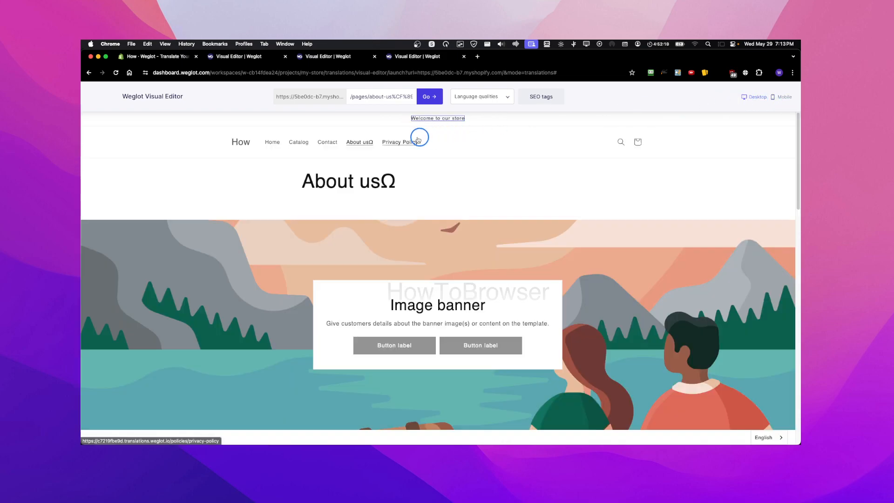
pyautogui.click(408, 119)
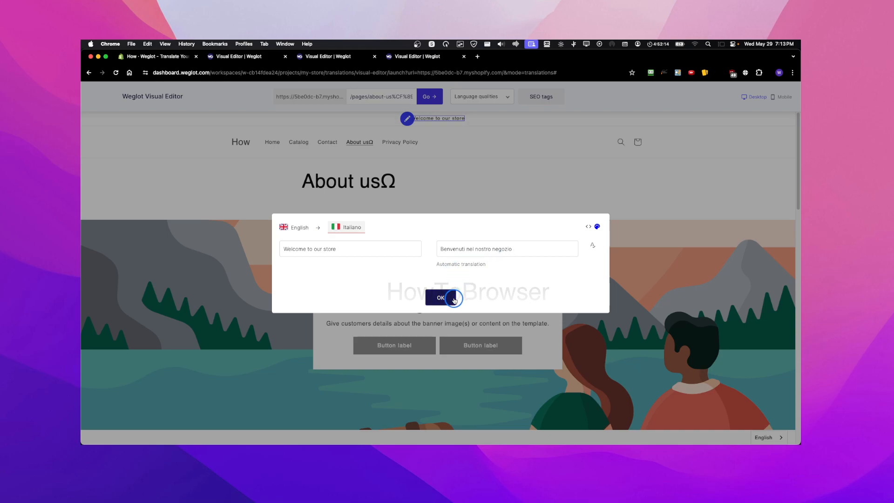
pyautogui.click(593, 245)
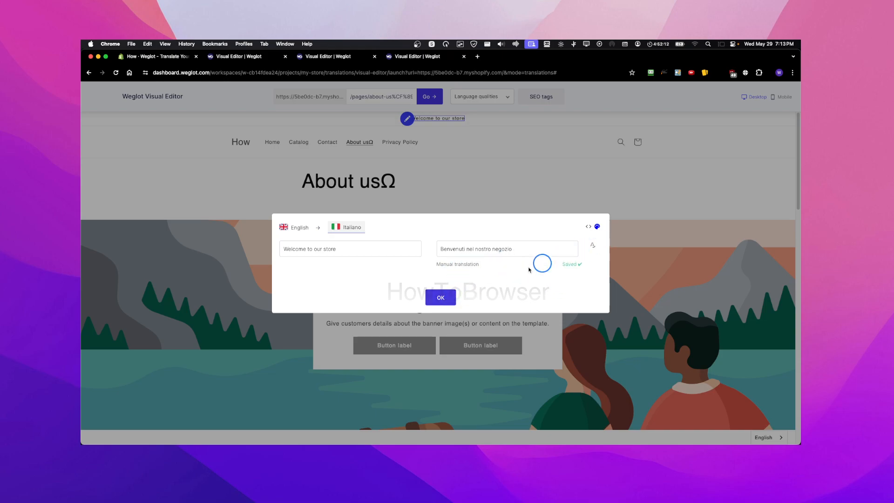
pyautogui.click(438, 297)
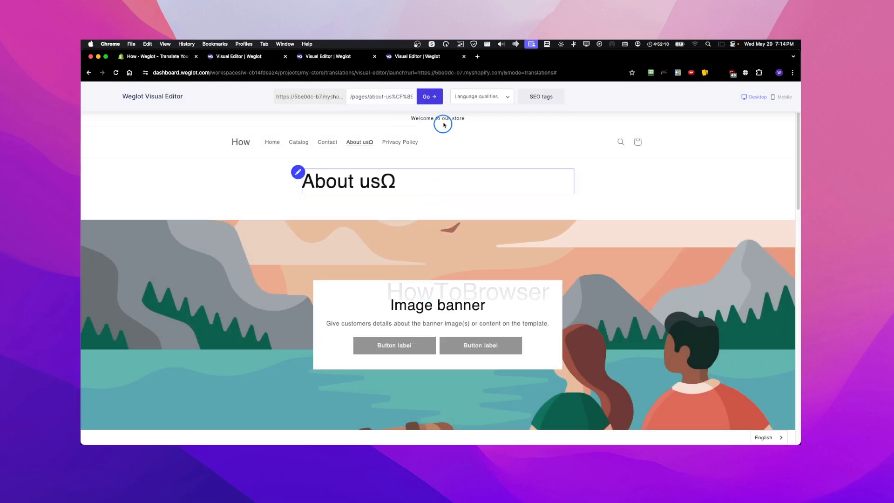